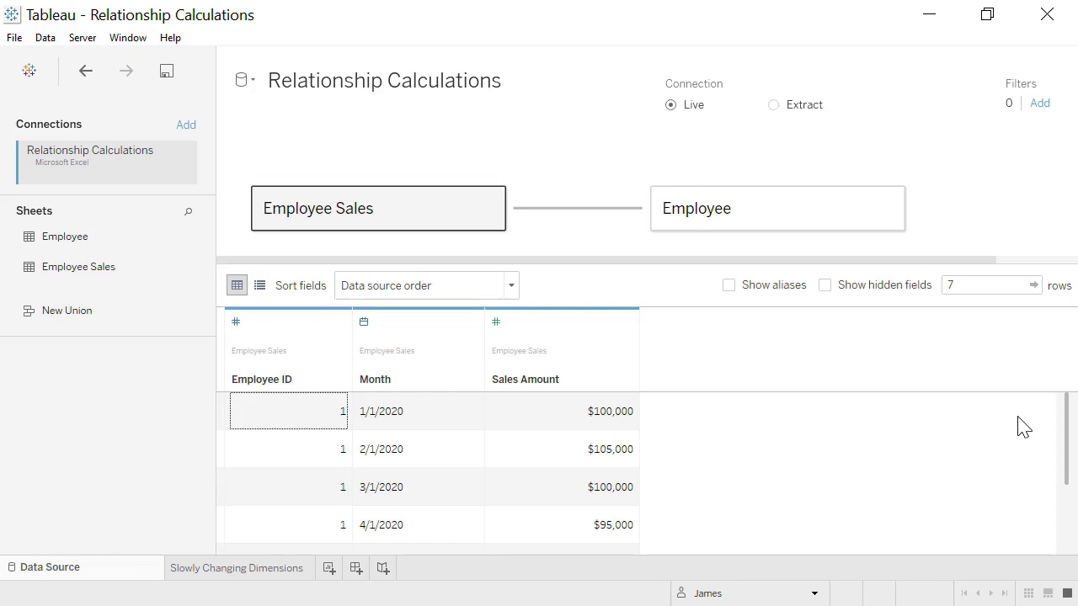
Step: Preview the Employee table and its relationship, then show the Slowly Changing Dimensions sheet
mouse_move(1067, 441)
left_mouse_down()
mouse_move(1070, 522)
mouse_move(1068, 440)
left_mouse_up()
left_click(847, 214)
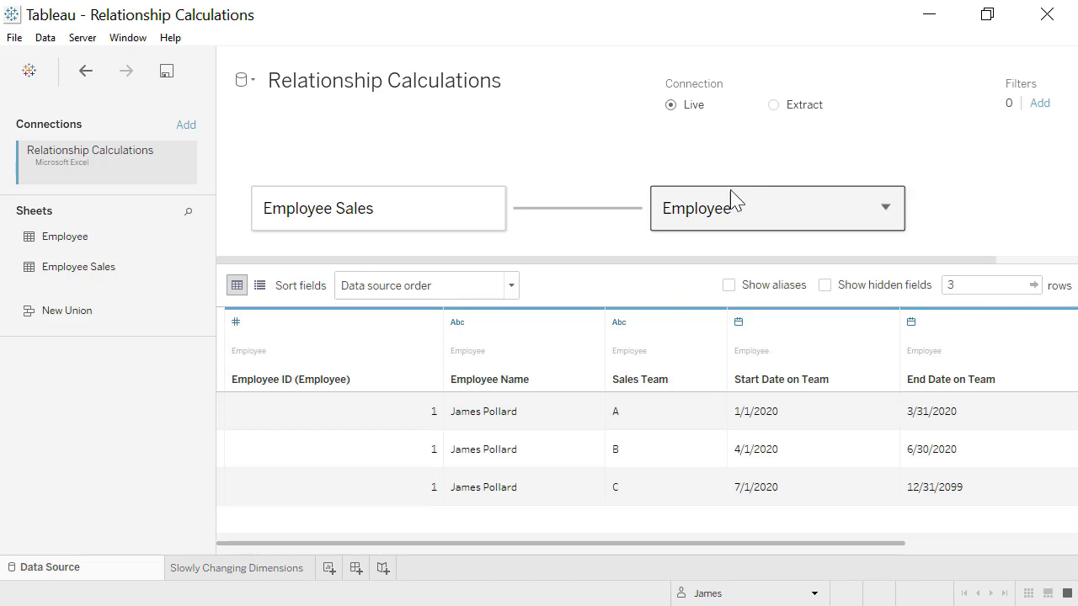
left_click(598, 221)
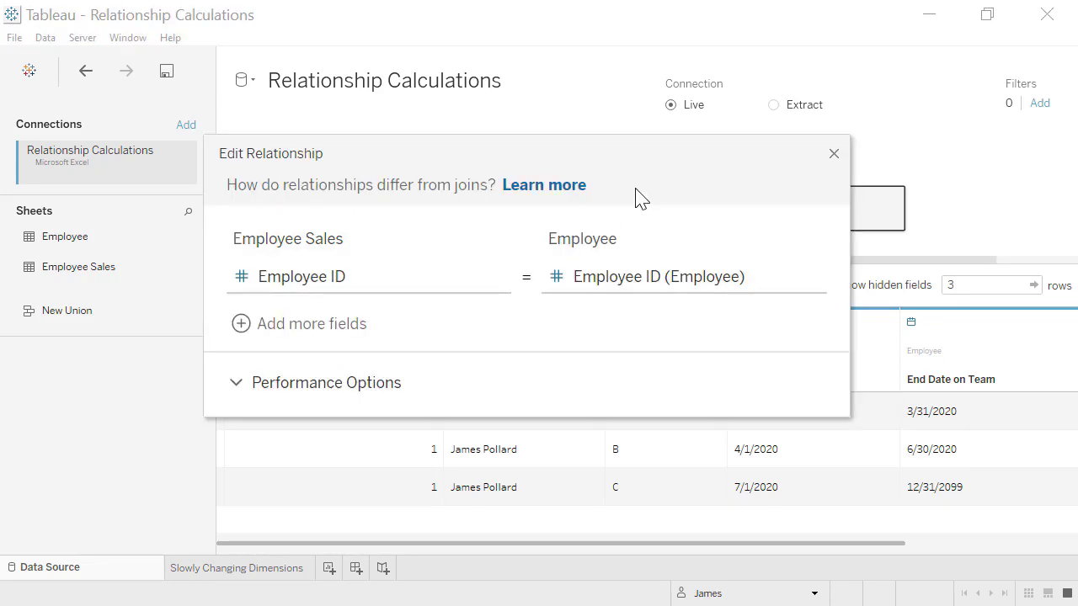
left_click(834, 154)
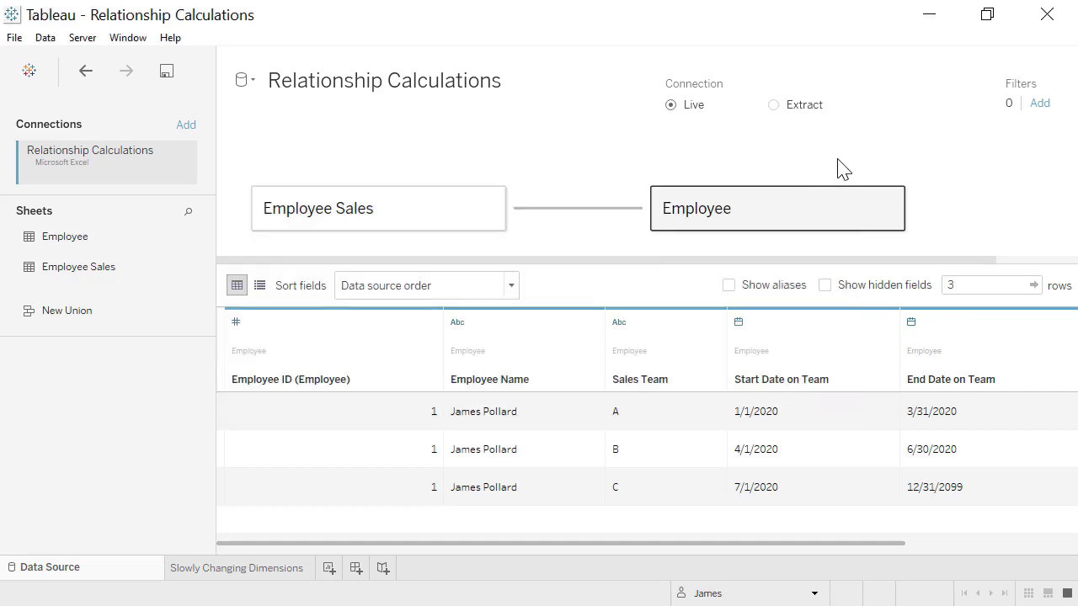
left_click(249, 570)
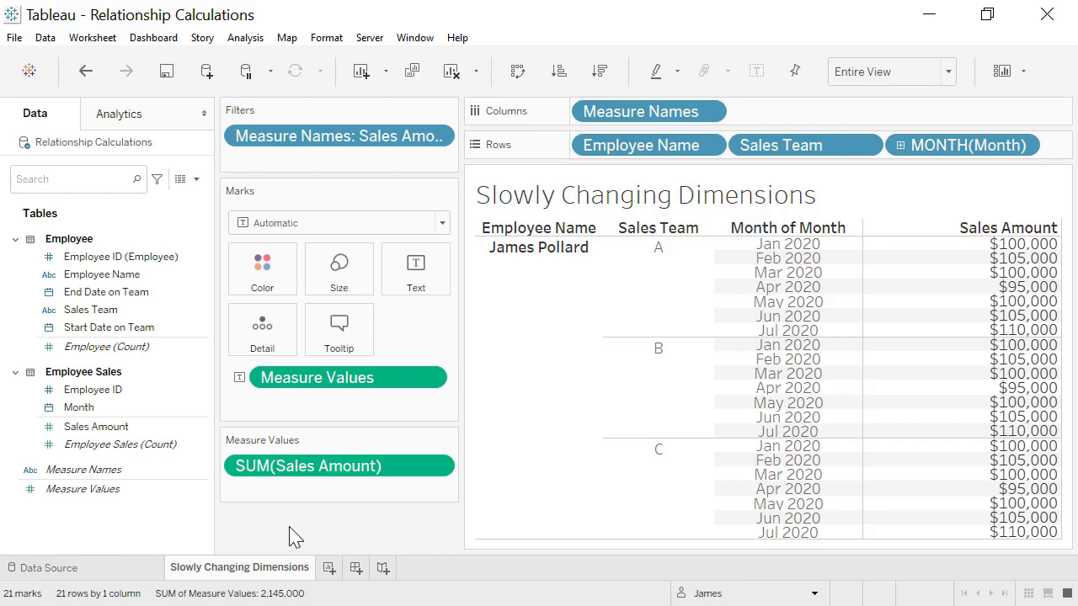
Step: Add a Month >= Start Date on Team condition to the Employee Sales–Employee relationship
left_click(81, 571)
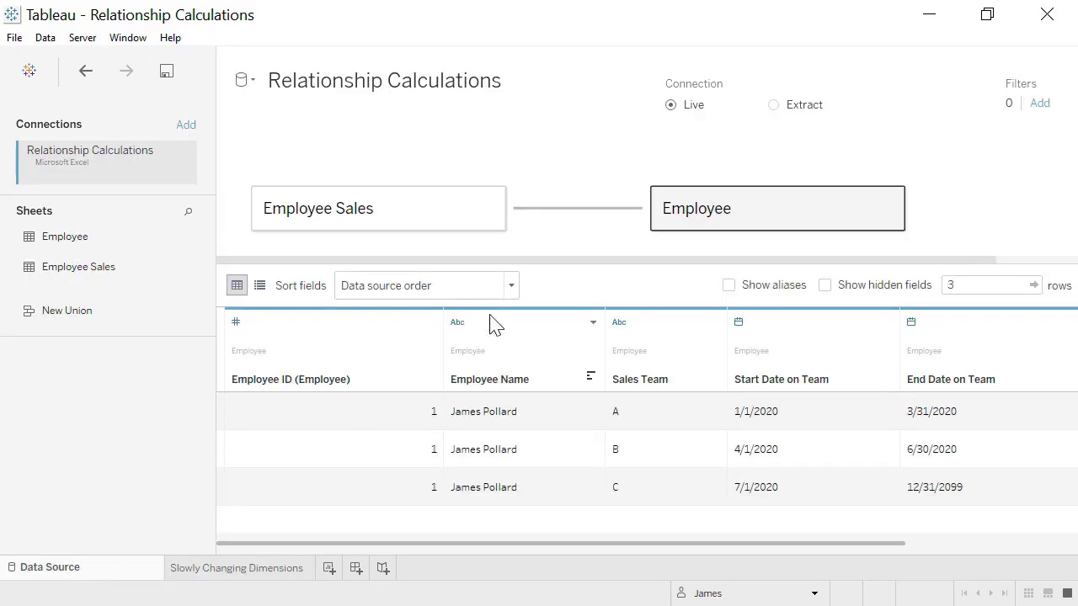
left_click(595, 212)
left_click_drag(572, 159, 573, 118)
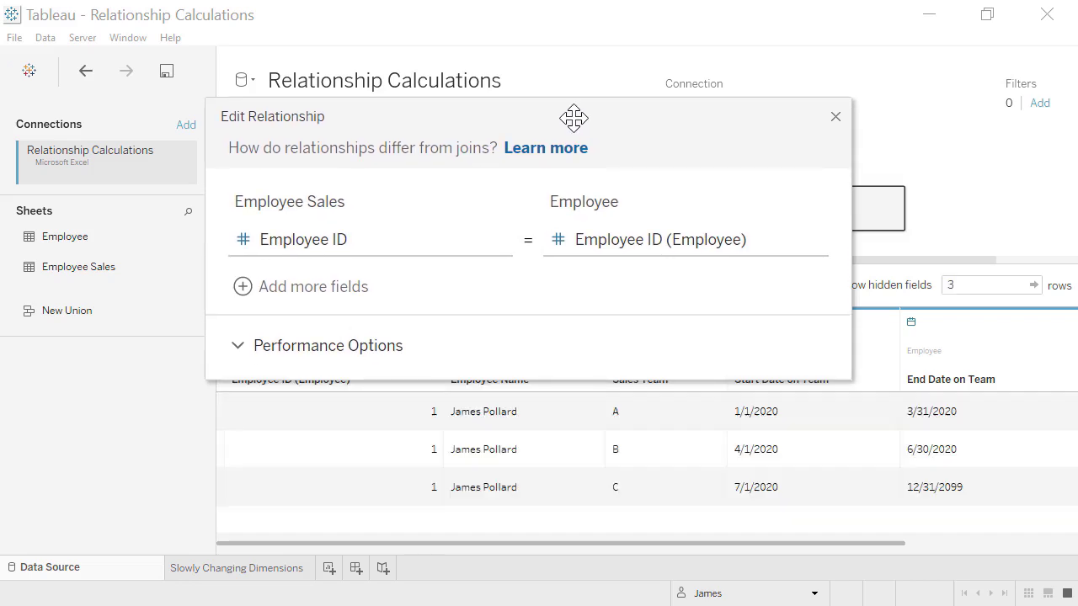
left_click(254, 293)
left_click(330, 406)
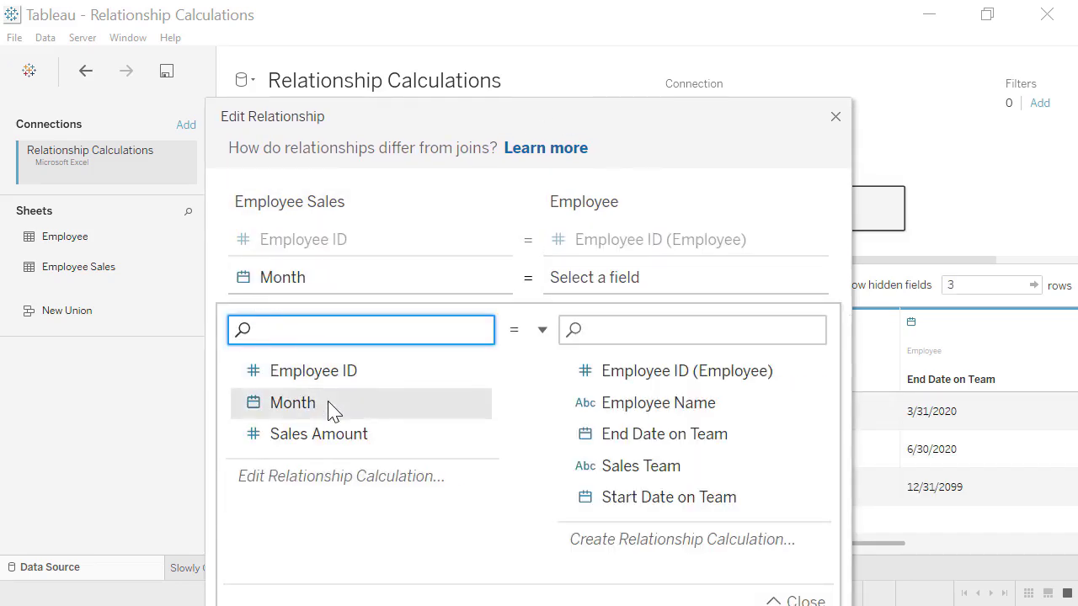
left_click(541, 333)
left_click(529, 491)
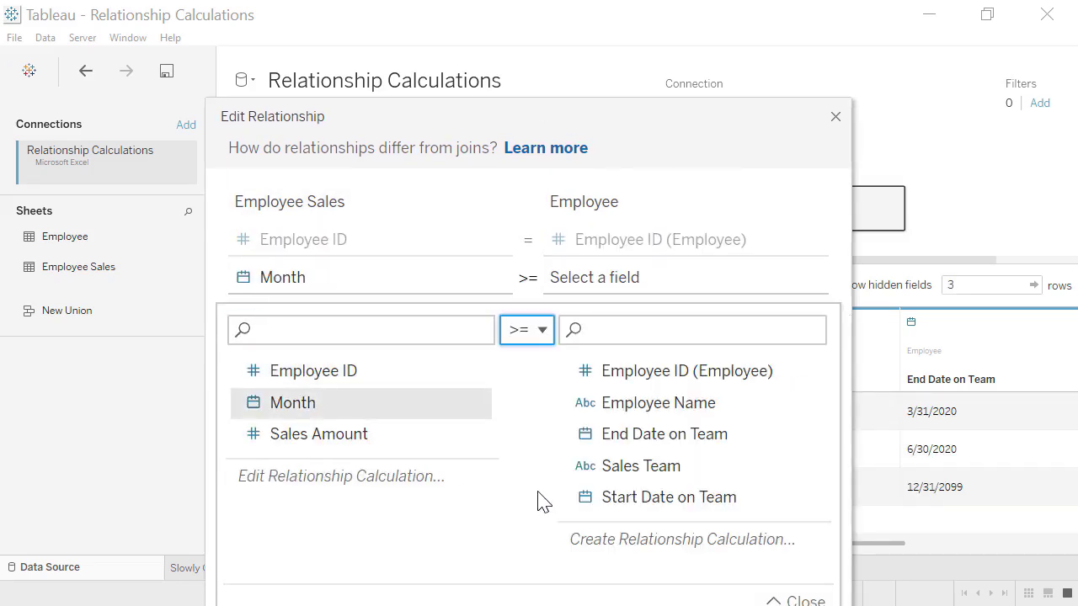
left_click(690, 501)
left_click(796, 600)
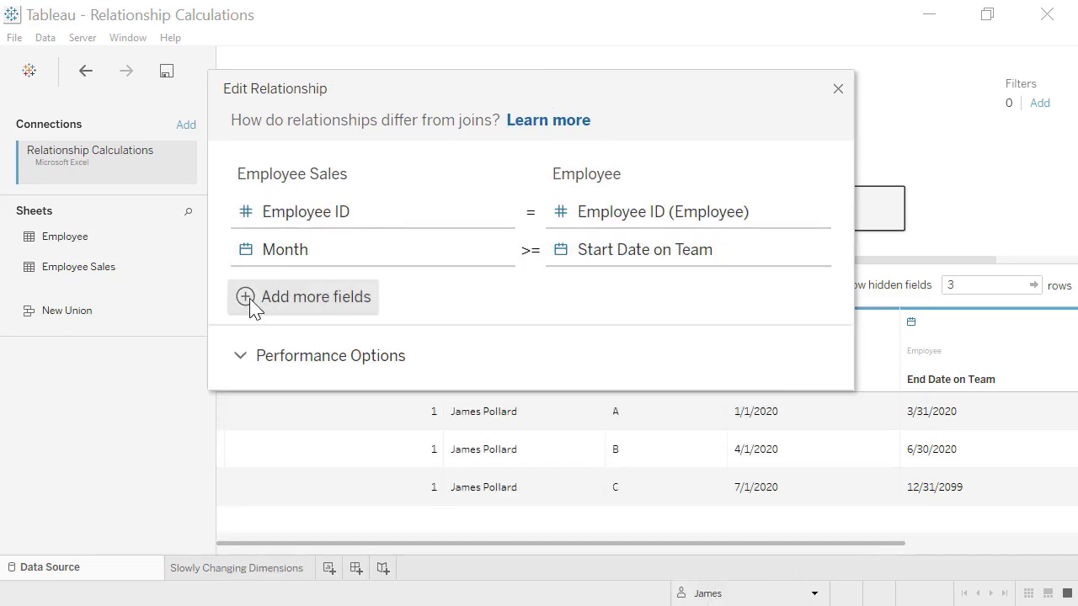
Step: Add a Month <= End Date on Team condition and return to the Slowly Changing Dimensions sheet
left_click(249, 302)
left_click(402, 422)
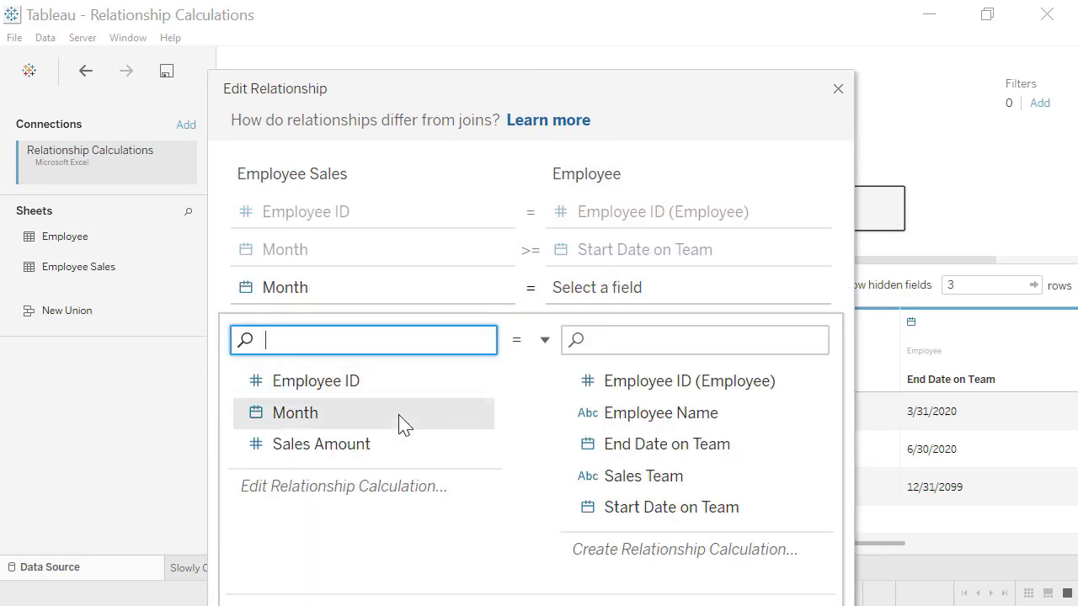
left_click(544, 340)
left_click(548, 450)
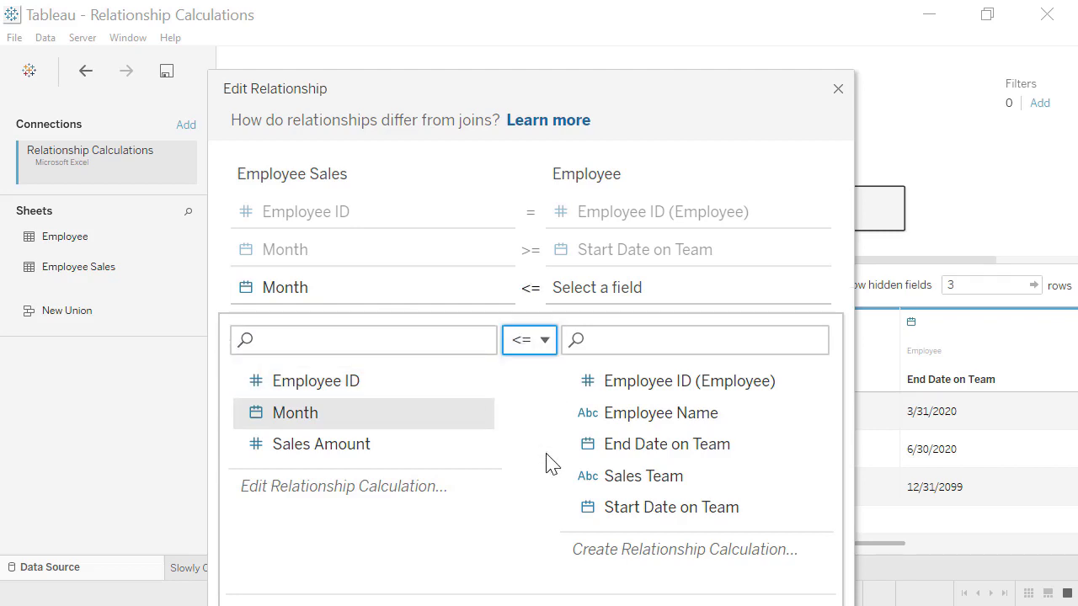
left_click(761, 452)
left_click(794, 600)
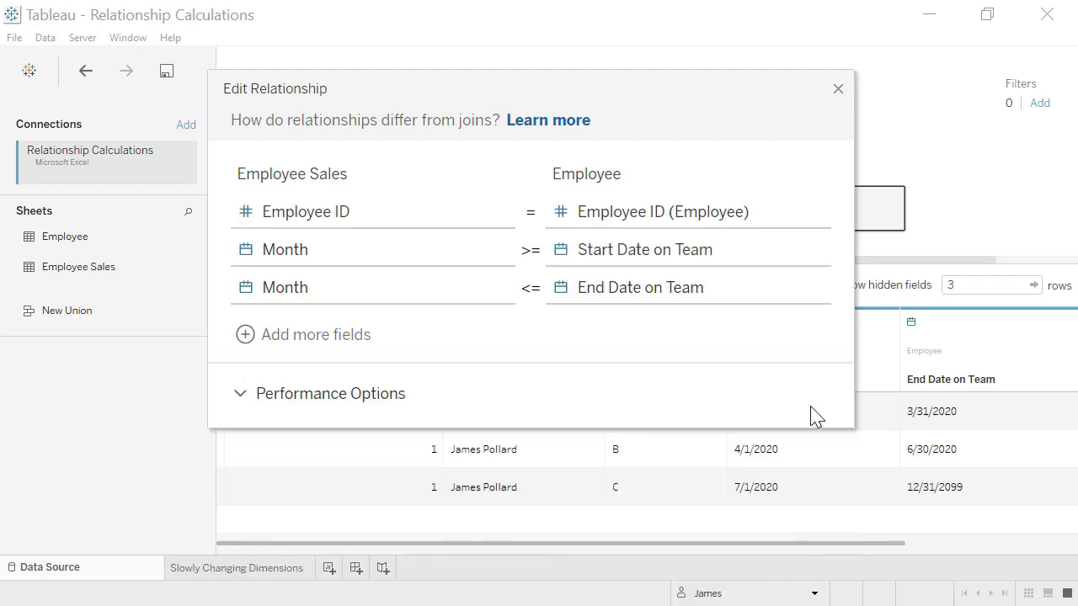
left_click(838, 89)
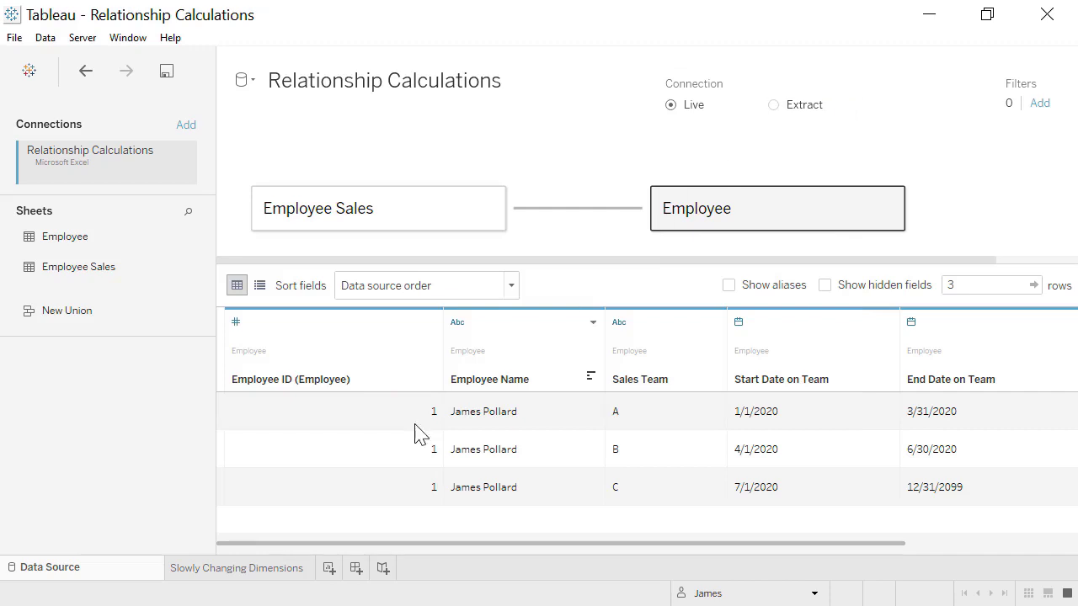
left_click(250, 571)
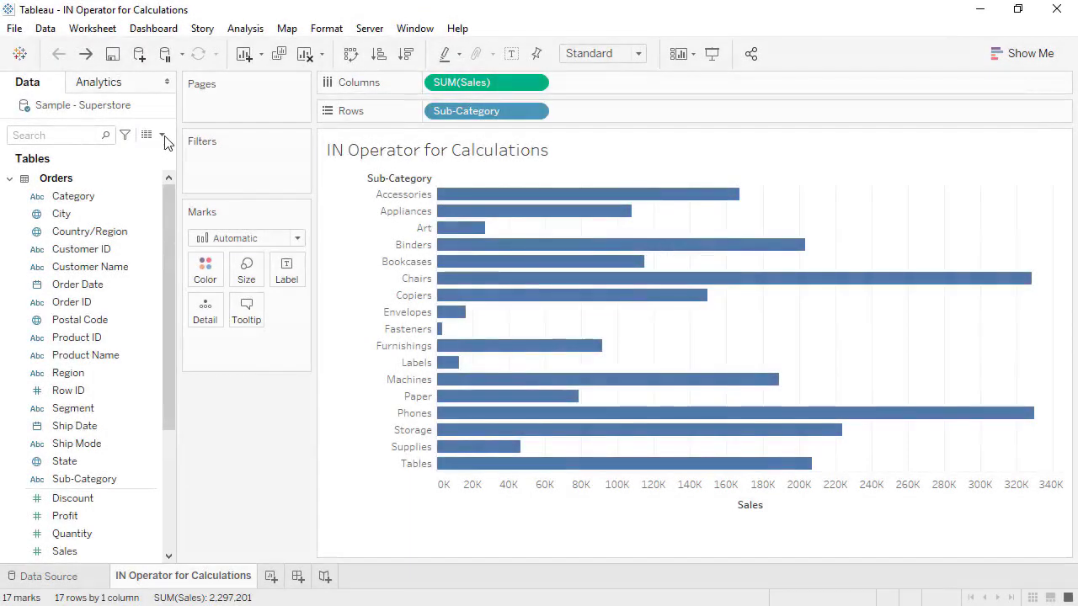
Step: Create the 'Accessories and Appliances' field as [Sub-Category] IN ("Accessories", "Appliances")
left_click(161, 134)
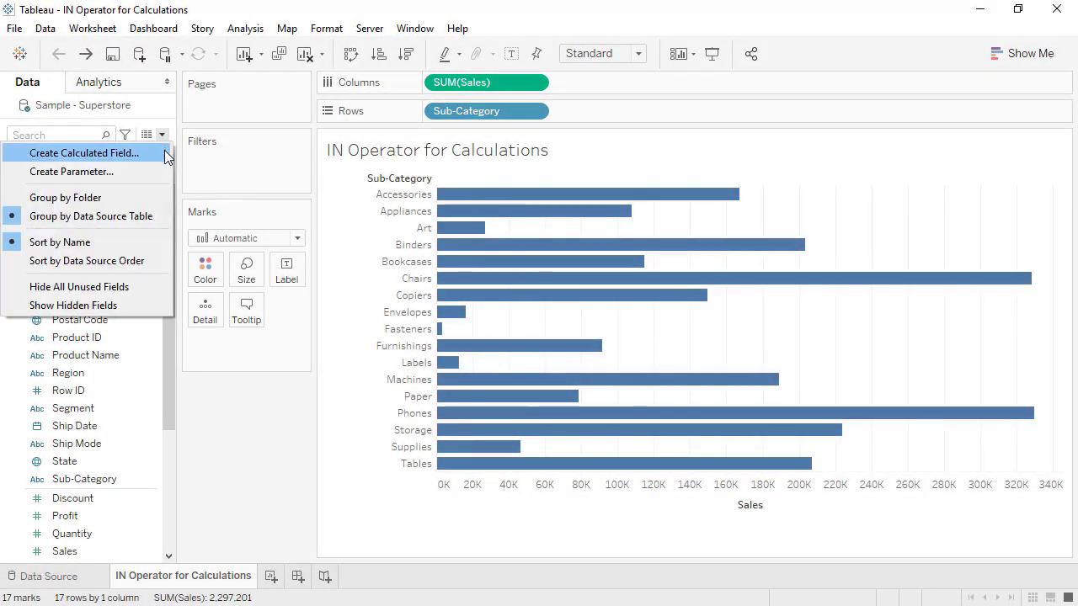
left_click(84, 154)
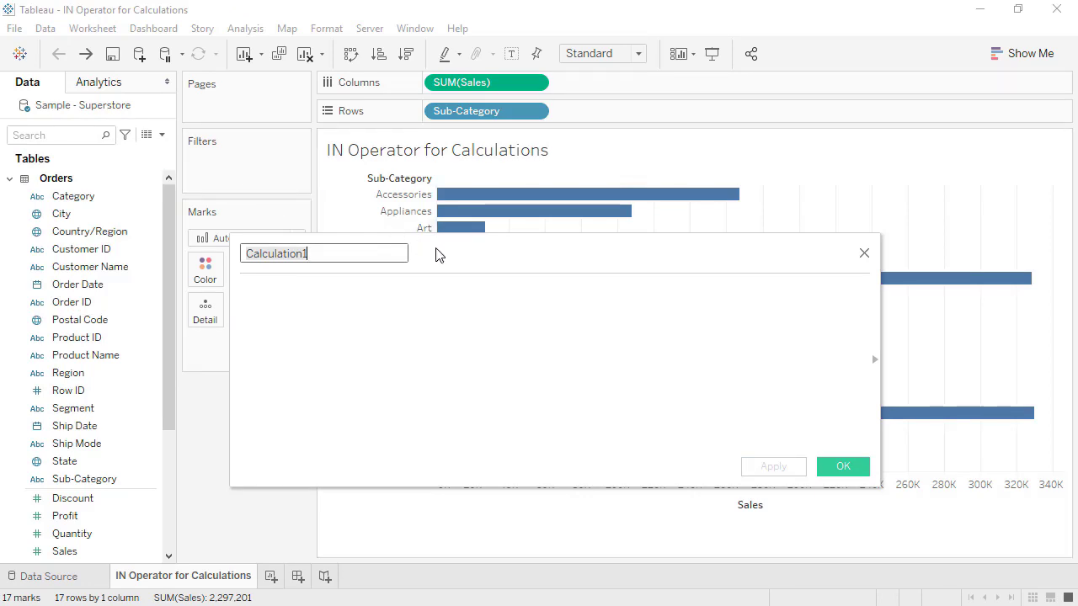
type("Accessories and Appliances")
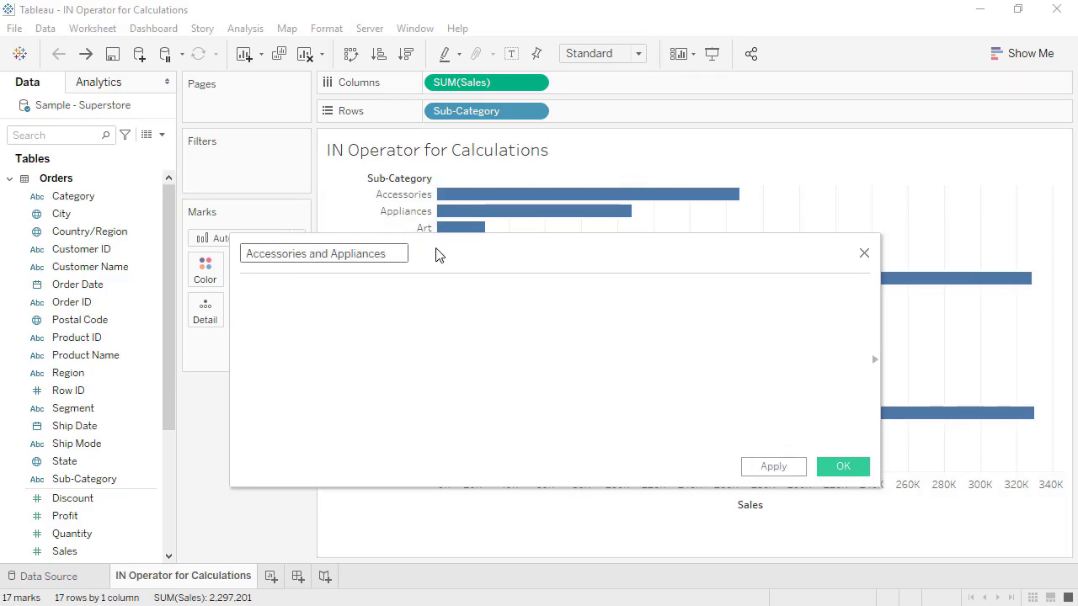
left_click(432, 314)
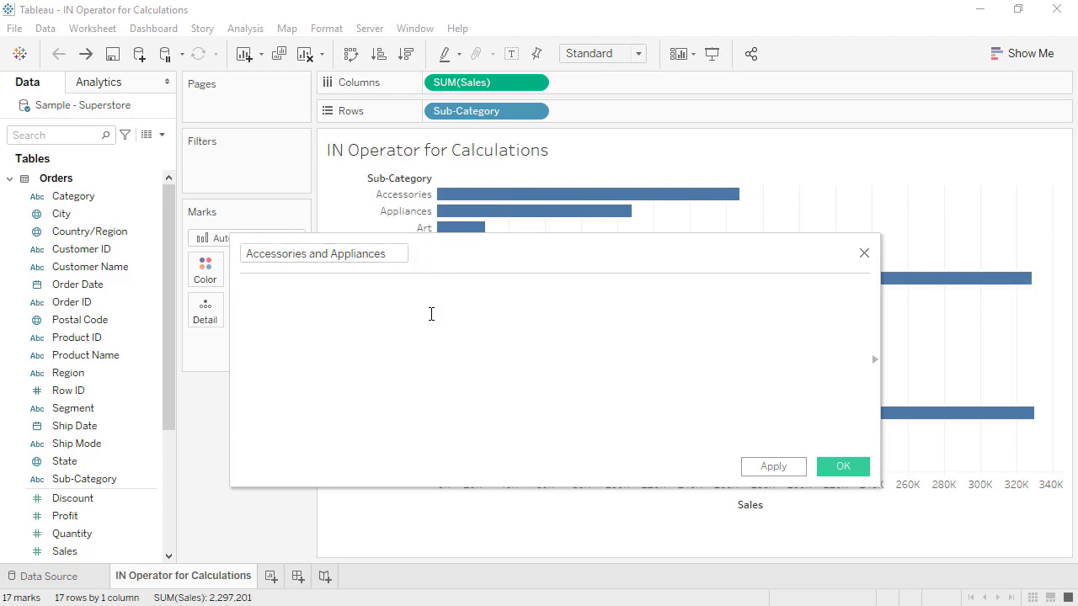
type("[Sub-Category] IN (\"Accessories\", \"Appliances\")")
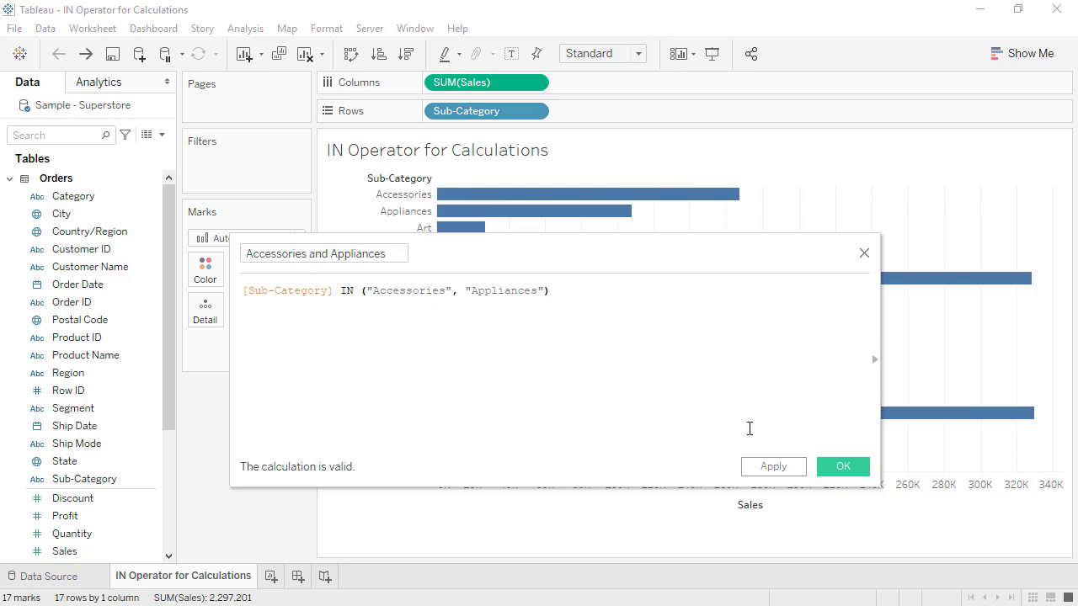
left_click(838, 466)
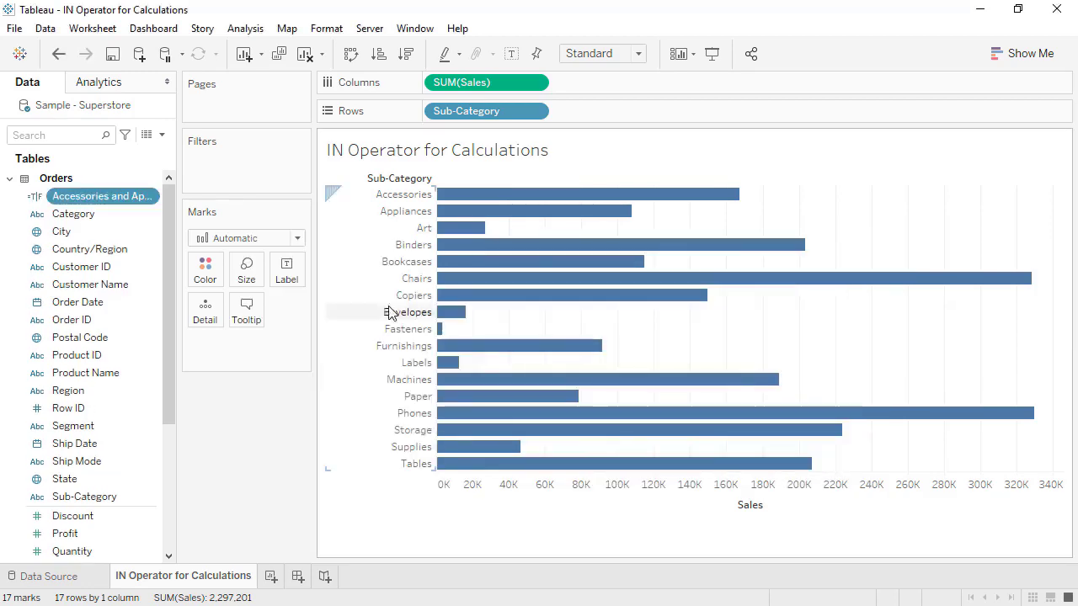
Step: Put Accessories and Appliances on Rows, widen its header, and sort True first
left_click_drag(118, 198, 427, 116)
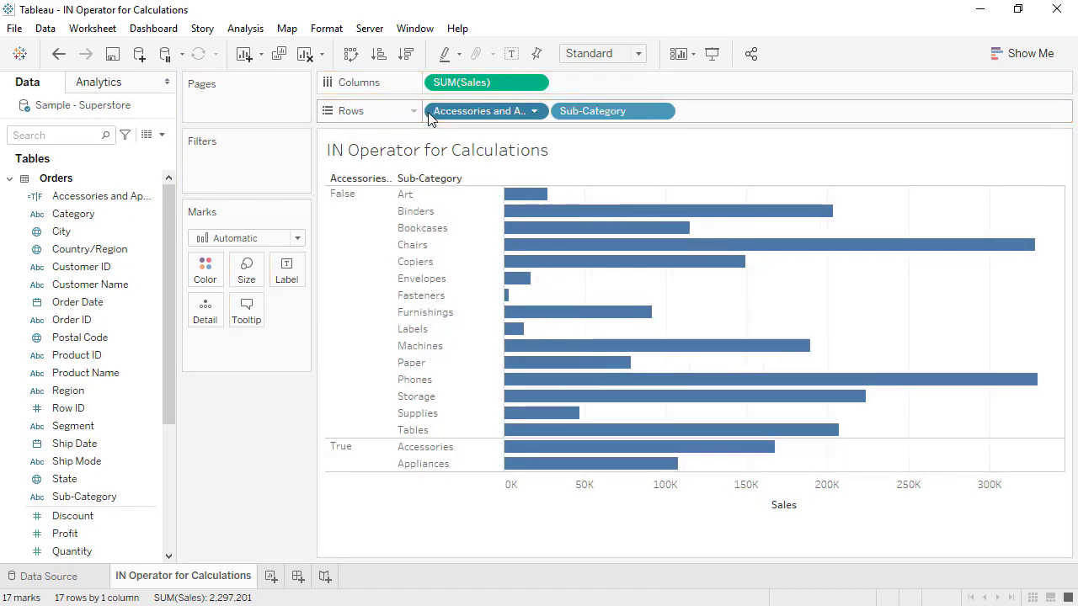
left_click_drag(393, 210, 478, 214)
left_click(461, 178)
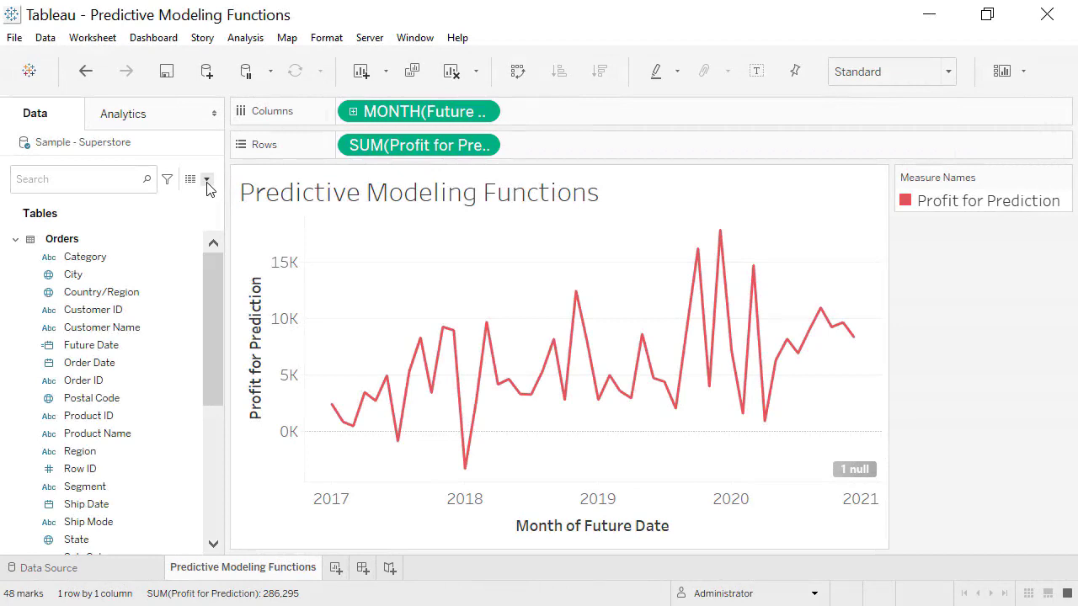
Step: Create MODEL_QUANTILE as MODEL_QUANTILE(0.5, SUM([Profit for Prediction]), monthly Future Date)
left_click(206, 180)
left_click(124, 202)
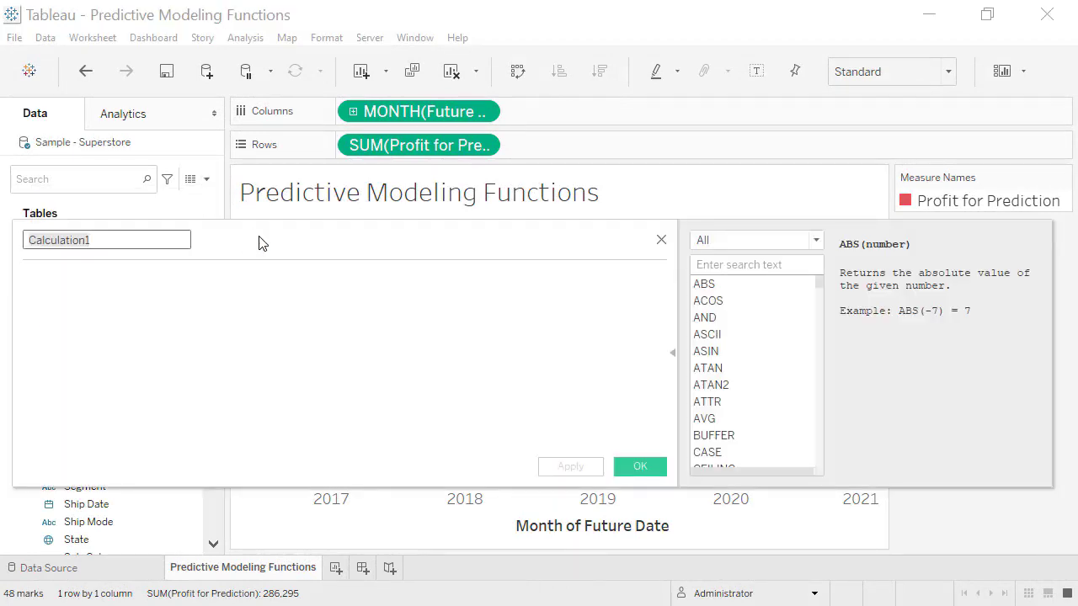
type("MODEL_QUANTILE")
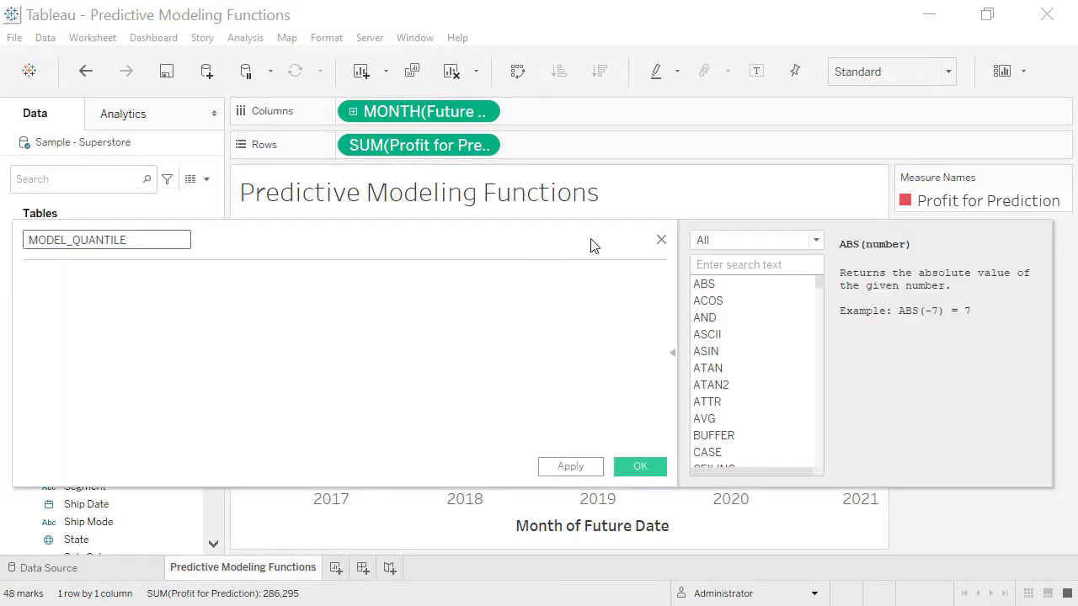
left_click(816, 240)
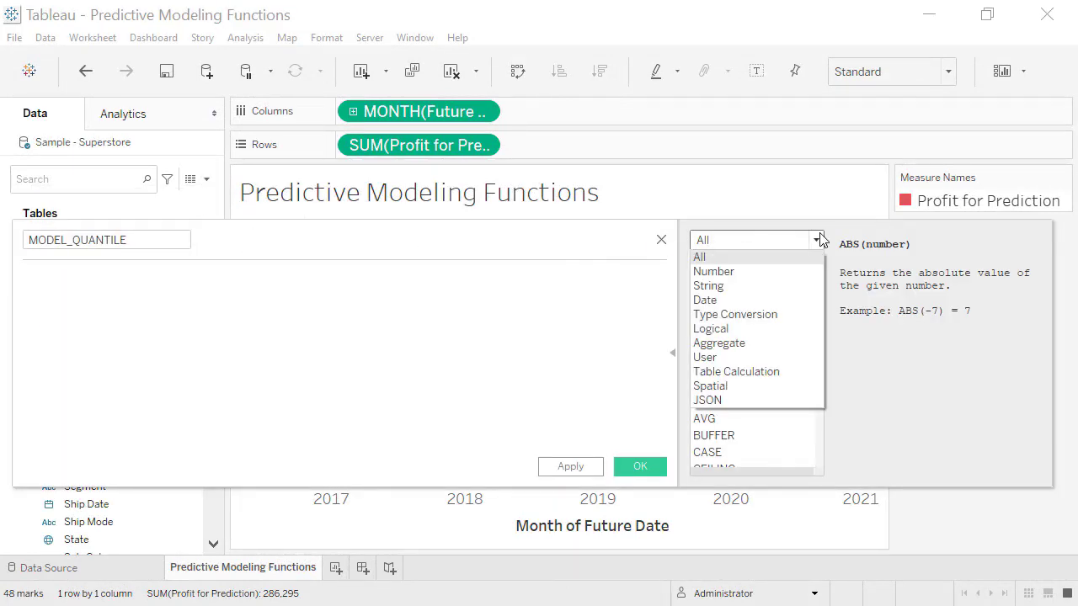
left_click(815, 373)
left_click(787, 369)
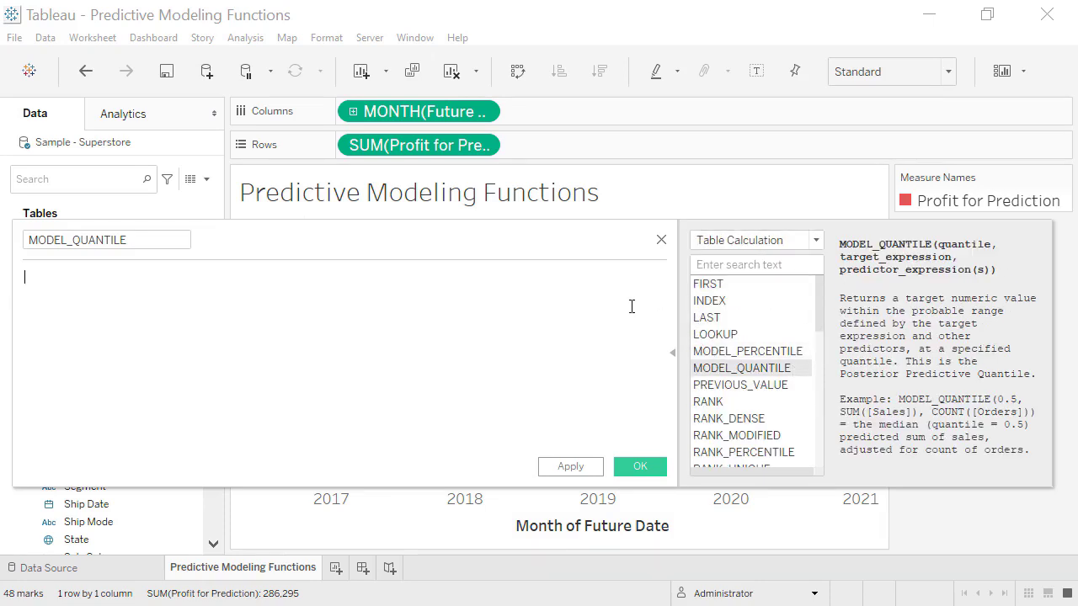
type("MODEL_QUANTILE(0.5, sum([Profit for Prediction]),attr(datetrunc('month', [Future Date])) )")
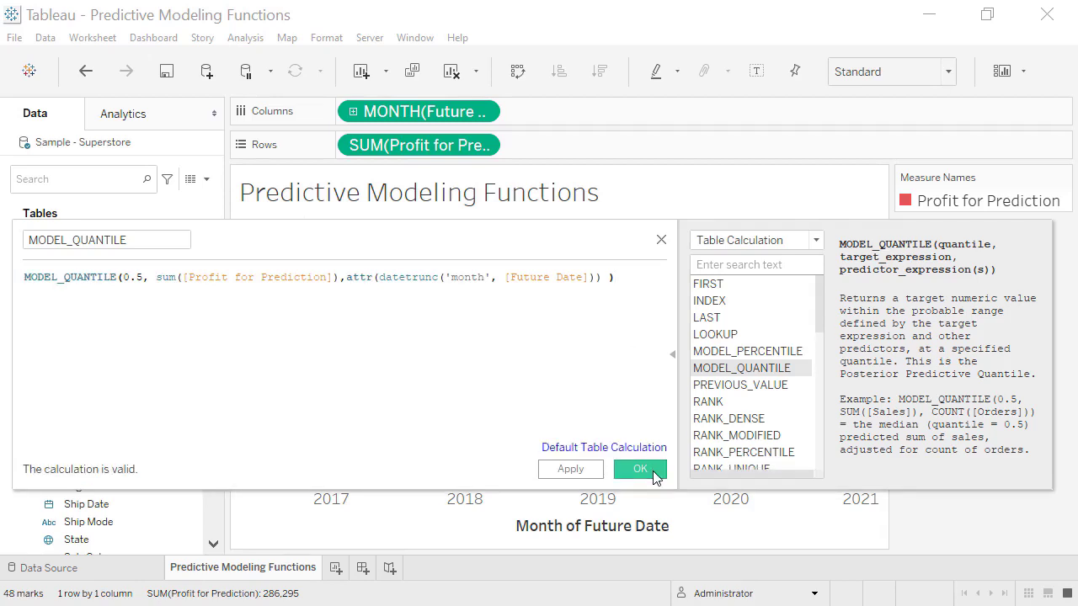
left_click(640, 469)
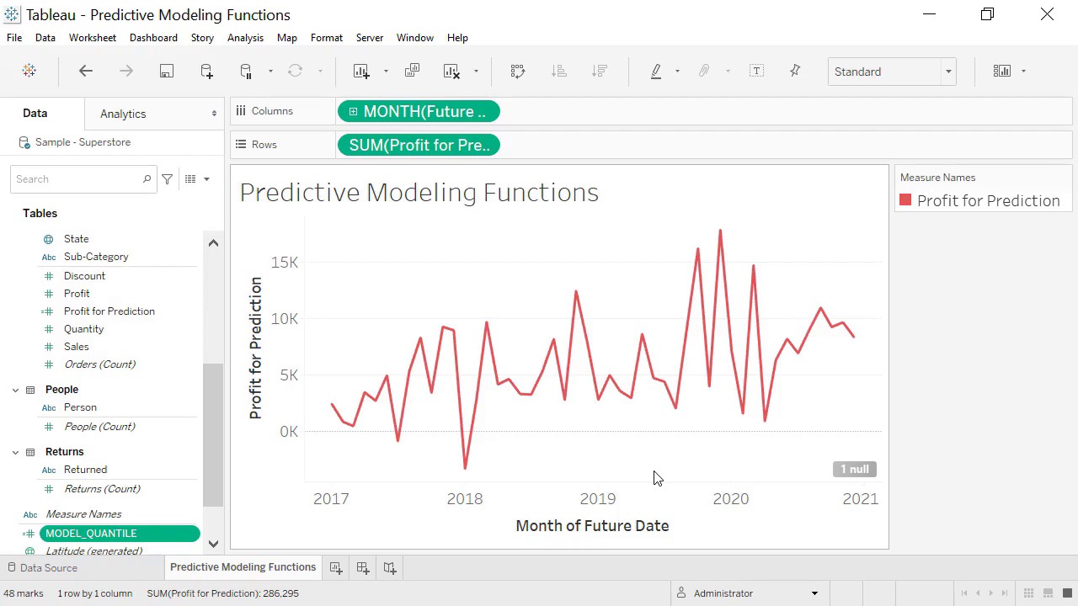
Step: Add MODEL_QUANTILE as a dual axis and synchronize it with the profit axis
left_click_drag(159, 534, 879, 375)
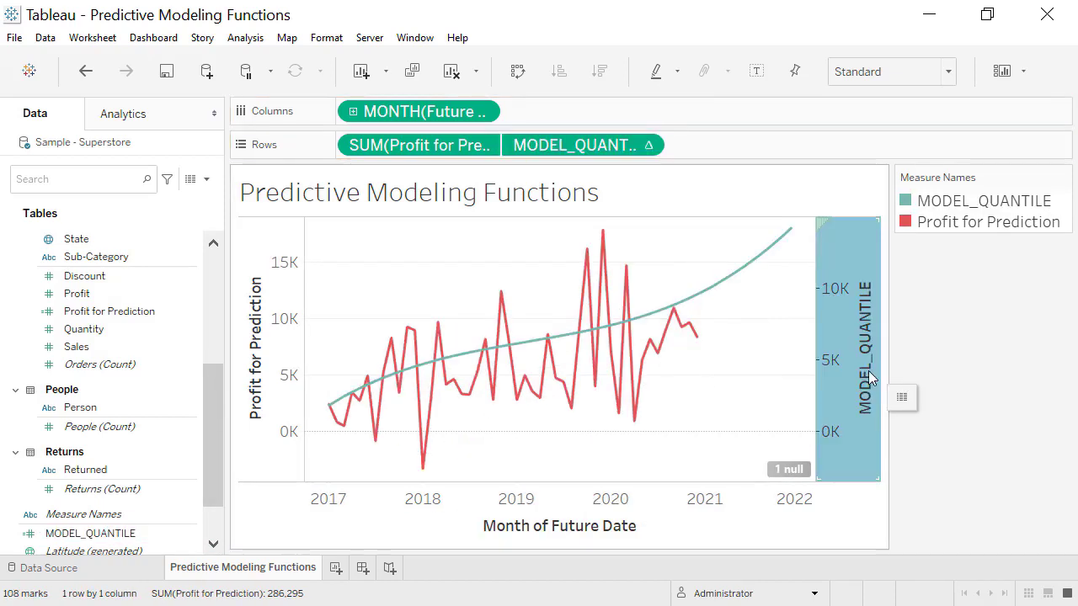
right_click(846, 370)
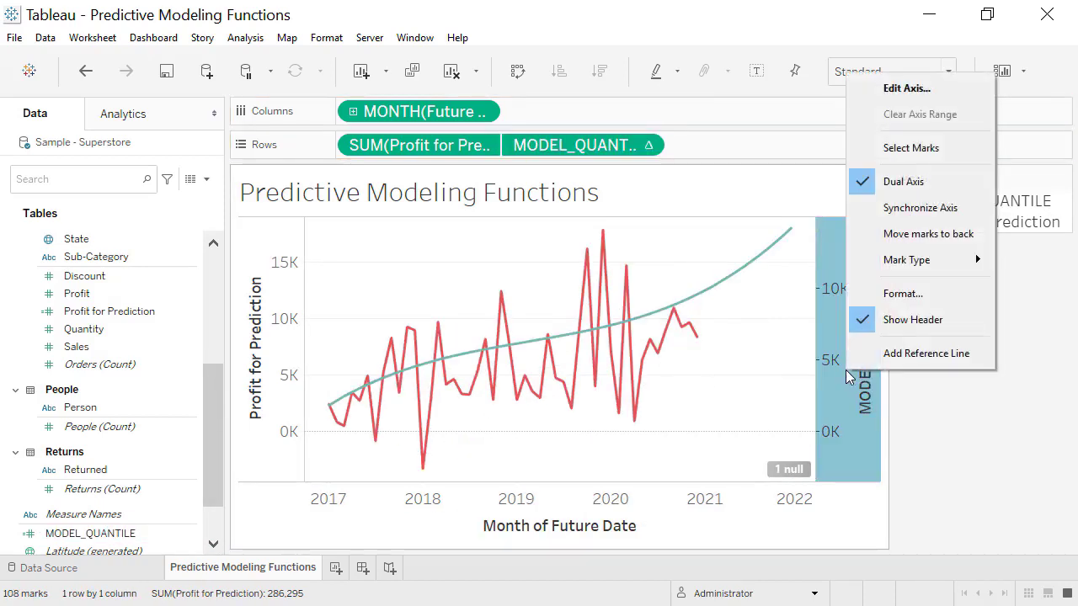
left_click(886, 214)
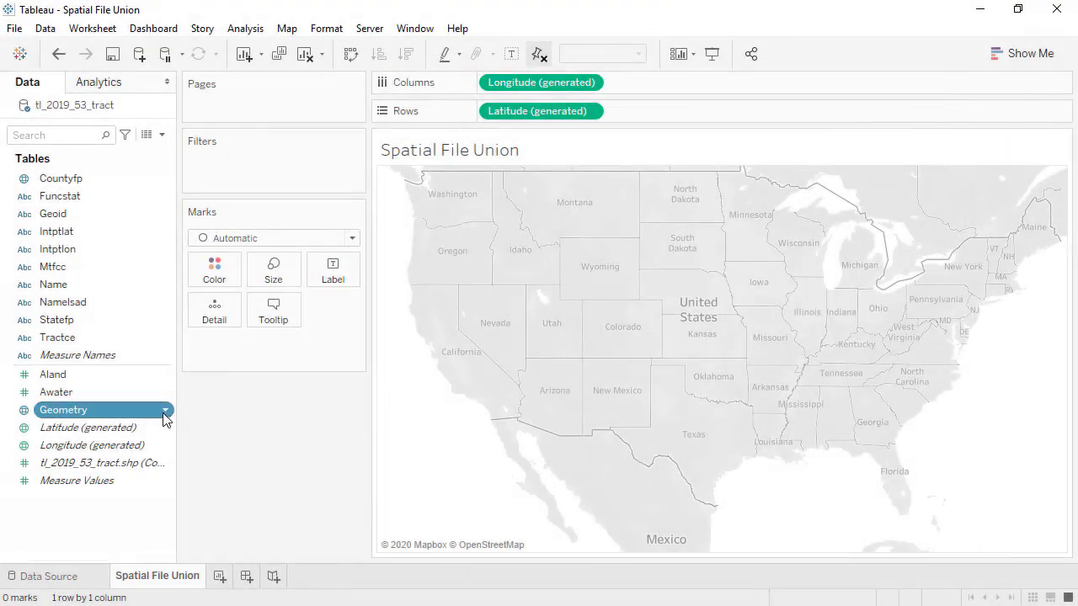
Step: Map the Geometry tracts and union tl_2019_06_tract.shp with the Washington tract table
left_click(165, 412)
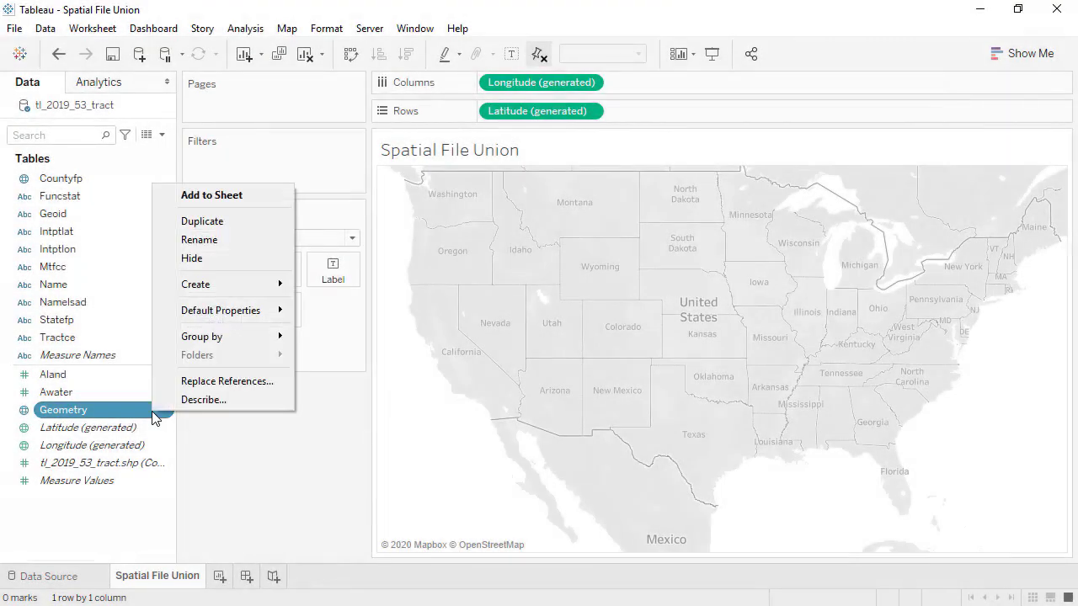
left_click(203, 195)
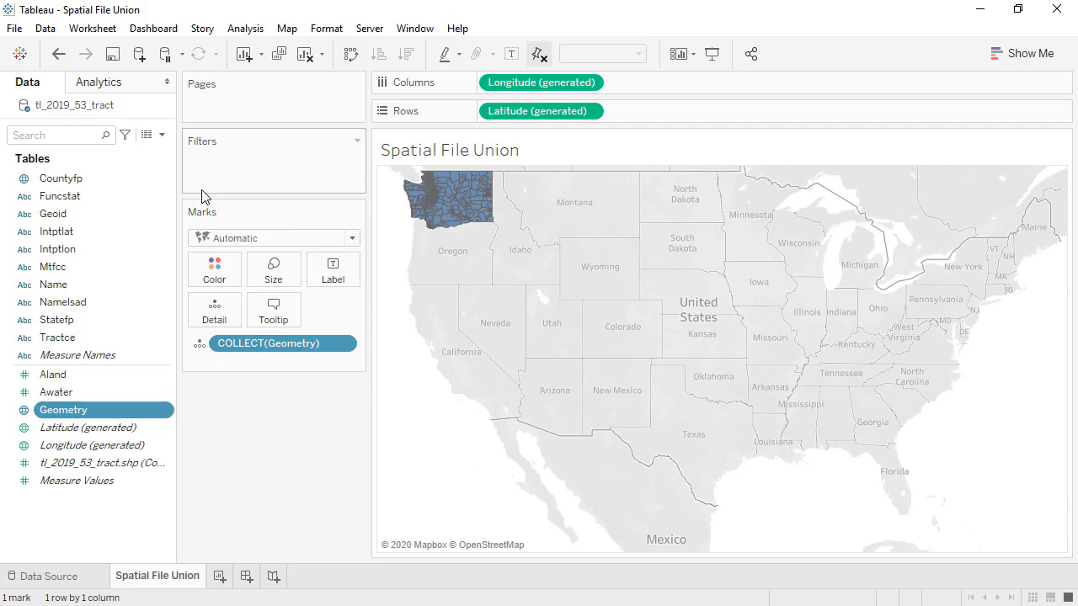
left_click(71, 579)
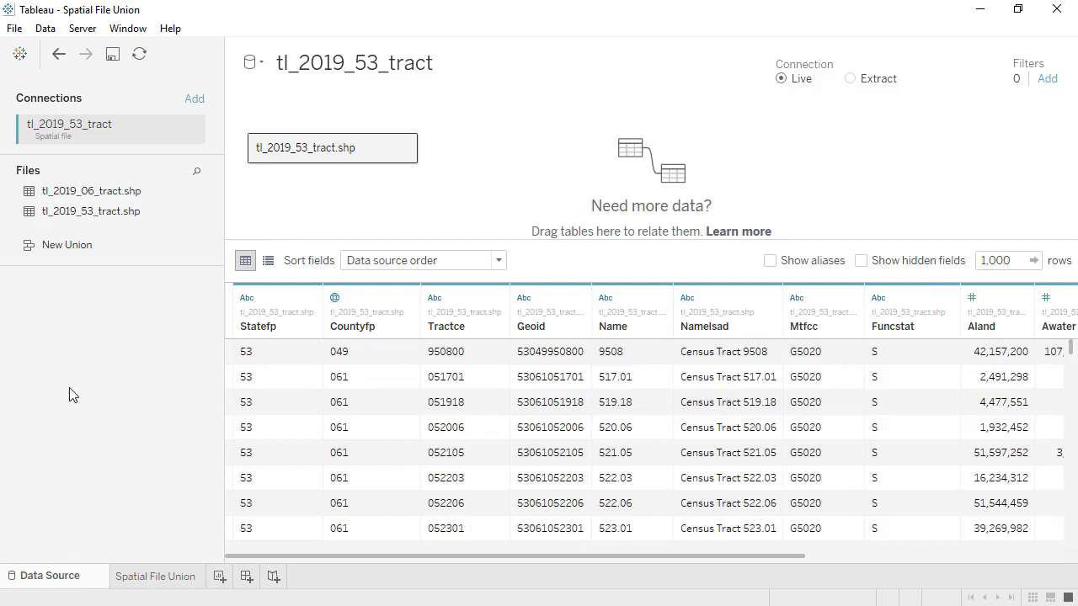
left_click_drag(76, 191, 336, 173)
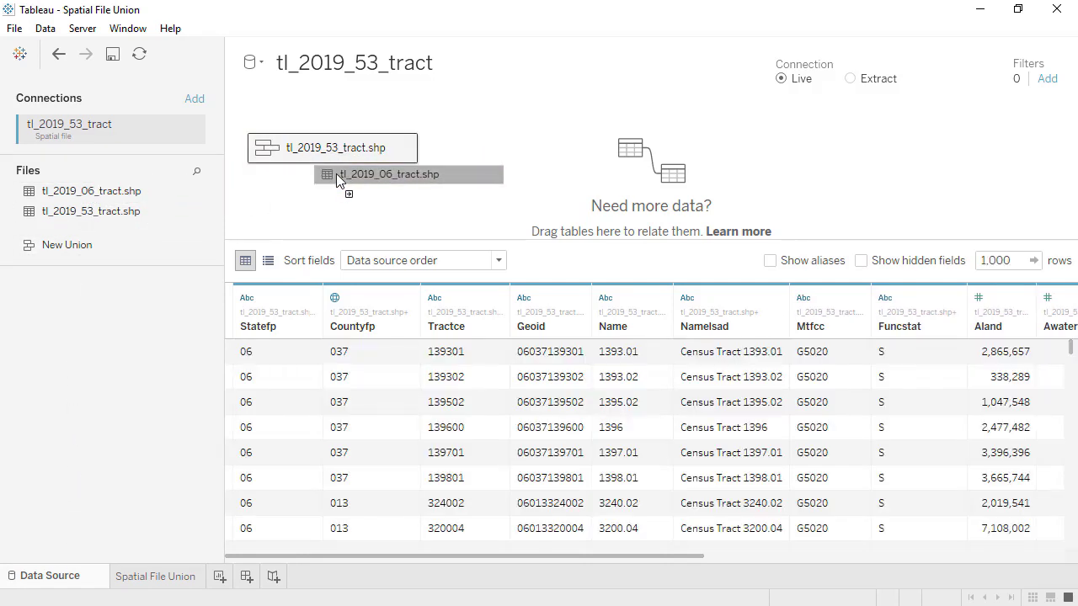
left_click(161, 577)
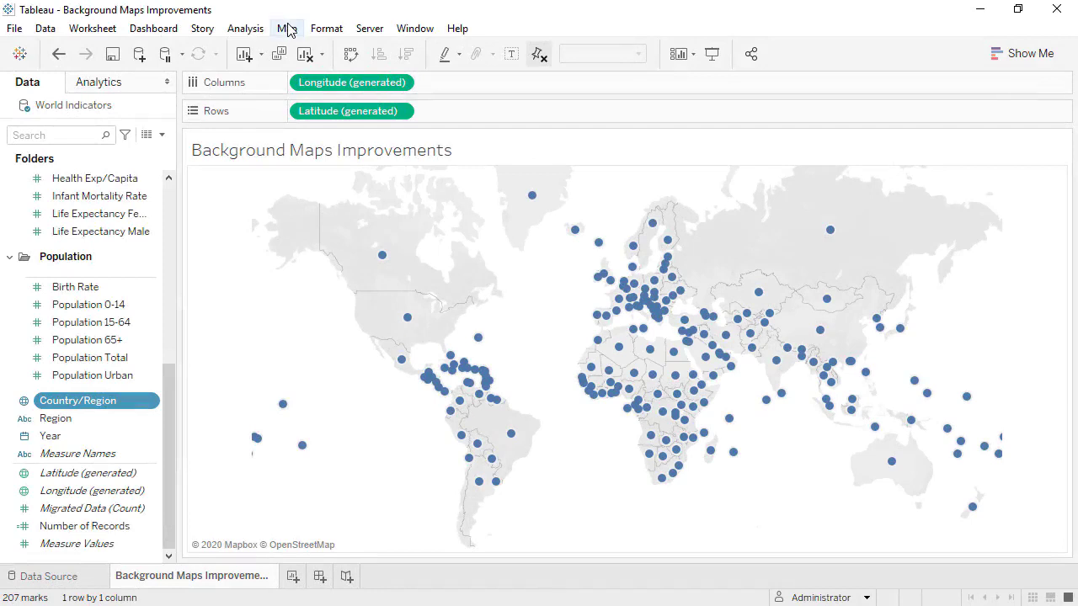
Step: Add a Mapbox background map named 'Basic' using the pasted style URL
left_click(287, 29)
mouse_move(396, 49)
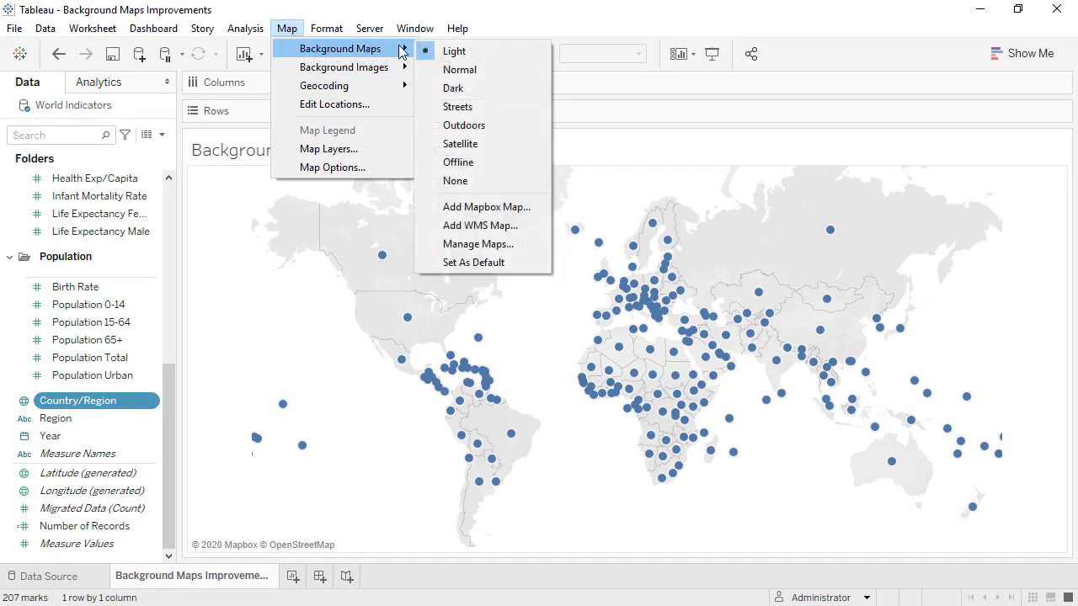
left_click(539, 211)
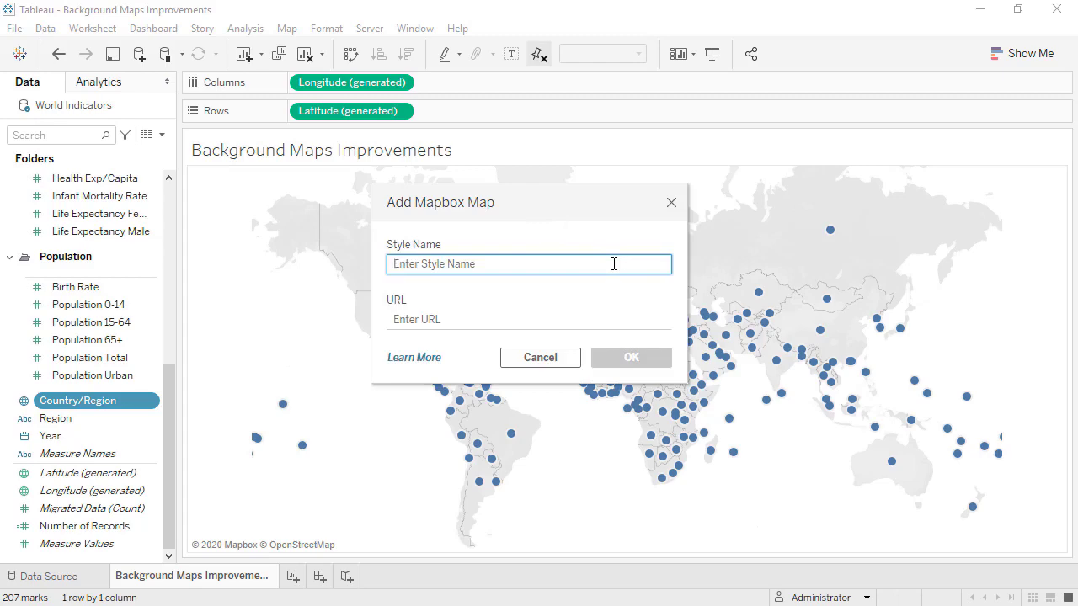
type("Basic")
left_click(628, 320)
key("ctrl+v")
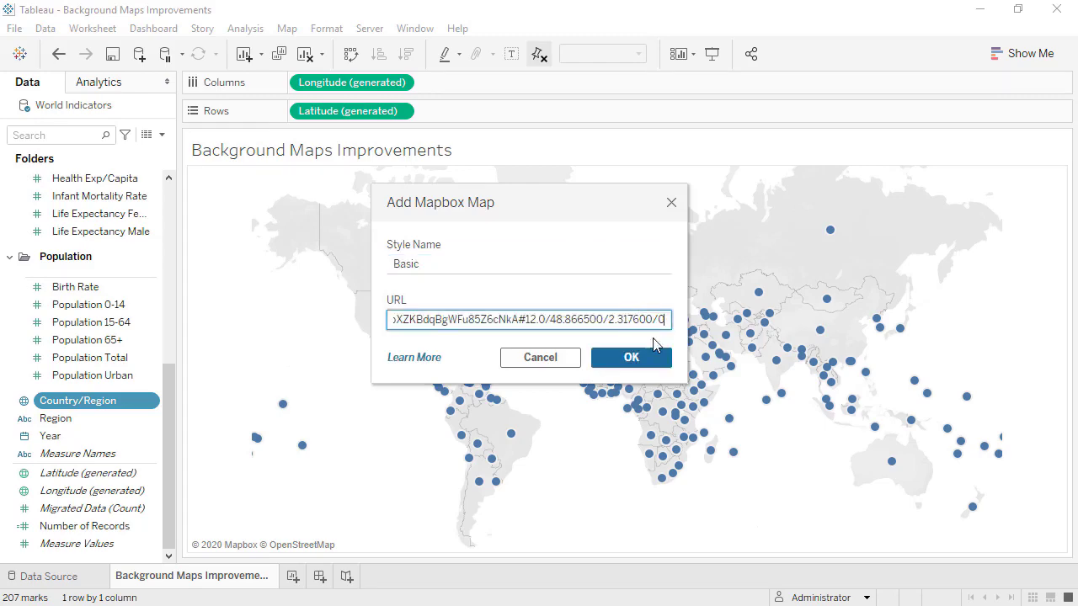
left_click(665, 360)
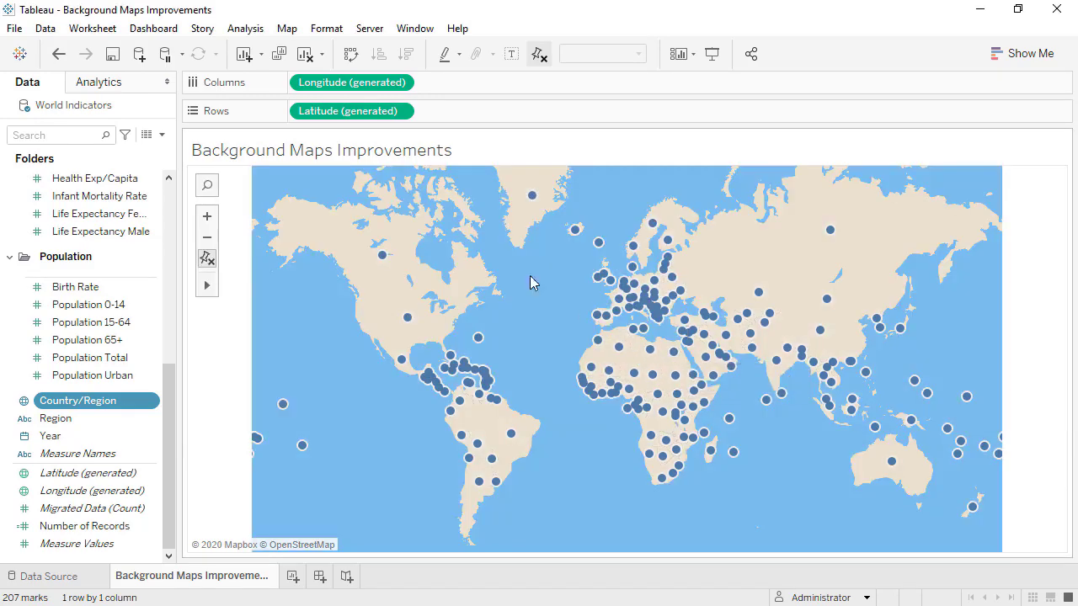
Step: Review the Basic map's settings in Manage Maps without changing them
left_click(286, 27)
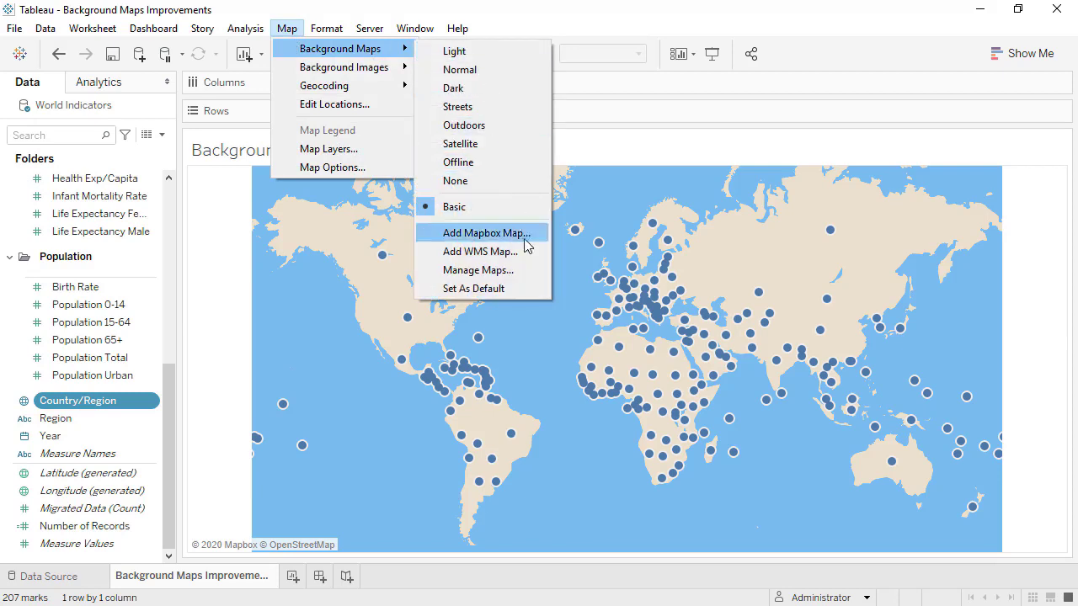
left_click(534, 273)
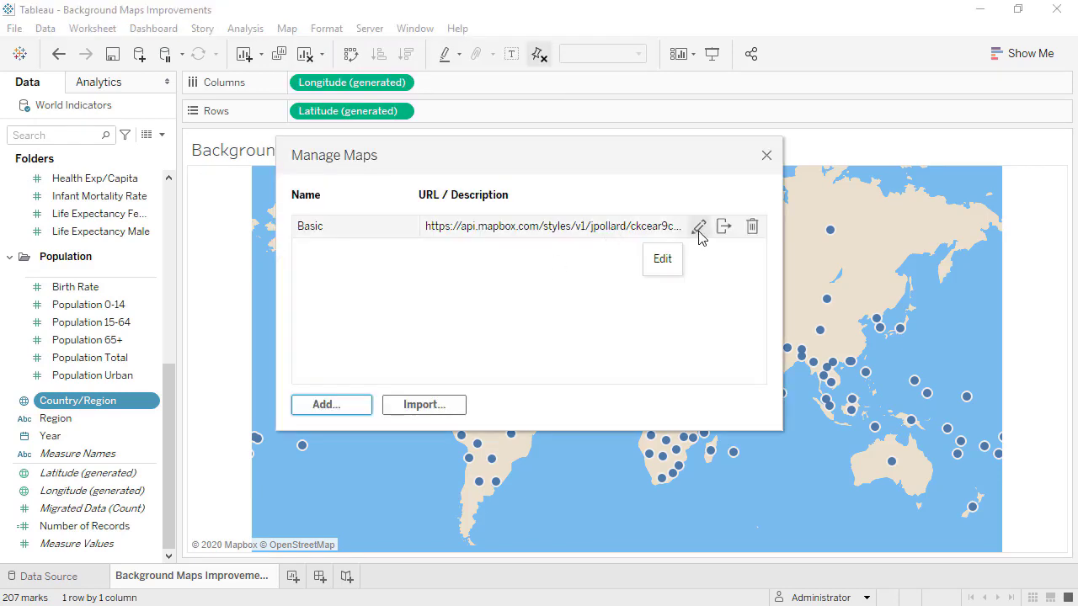
left_click(699, 228)
left_click(540, 358)
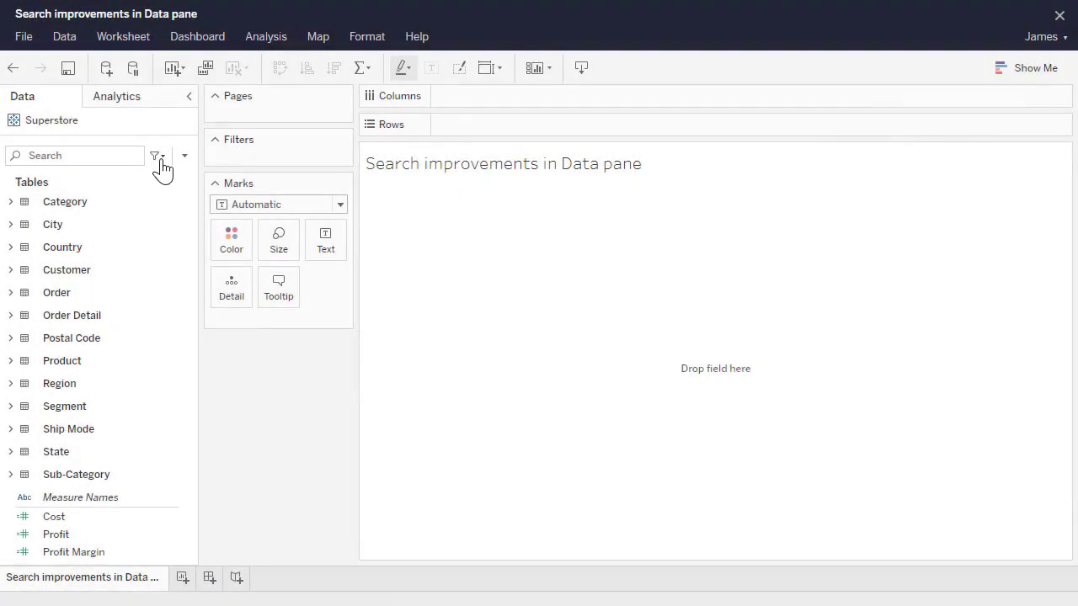
Step: Chart Sales Revenue by Category Name using filtered field search, sorted descending
left_click(157, 155)
left_click(144, 217)
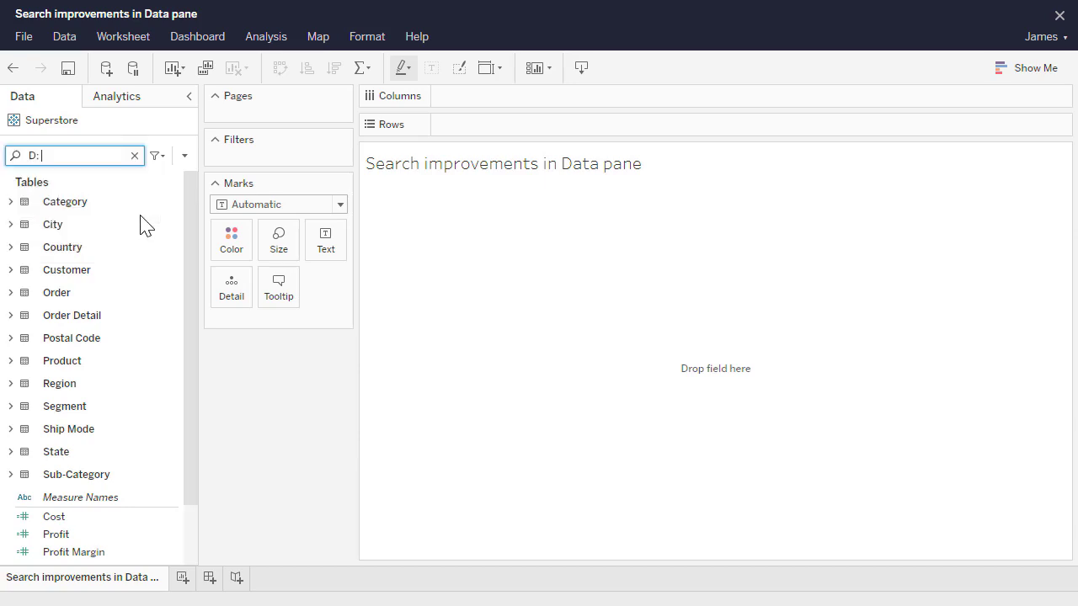
left_click_drag(121, 239, 494, 128)
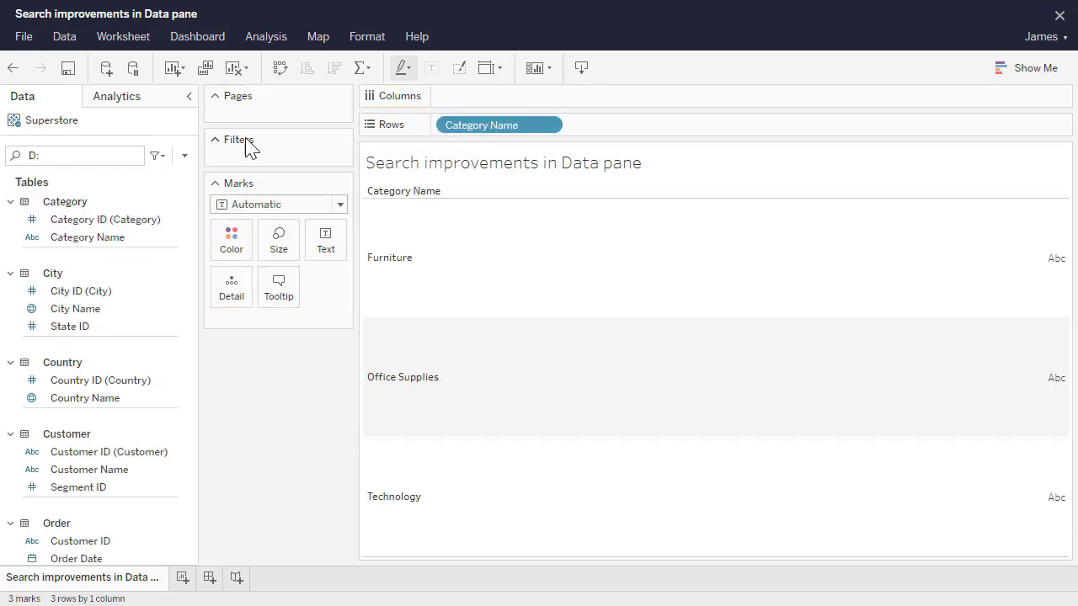
left_click(139, 156)
left_click(157, 156)
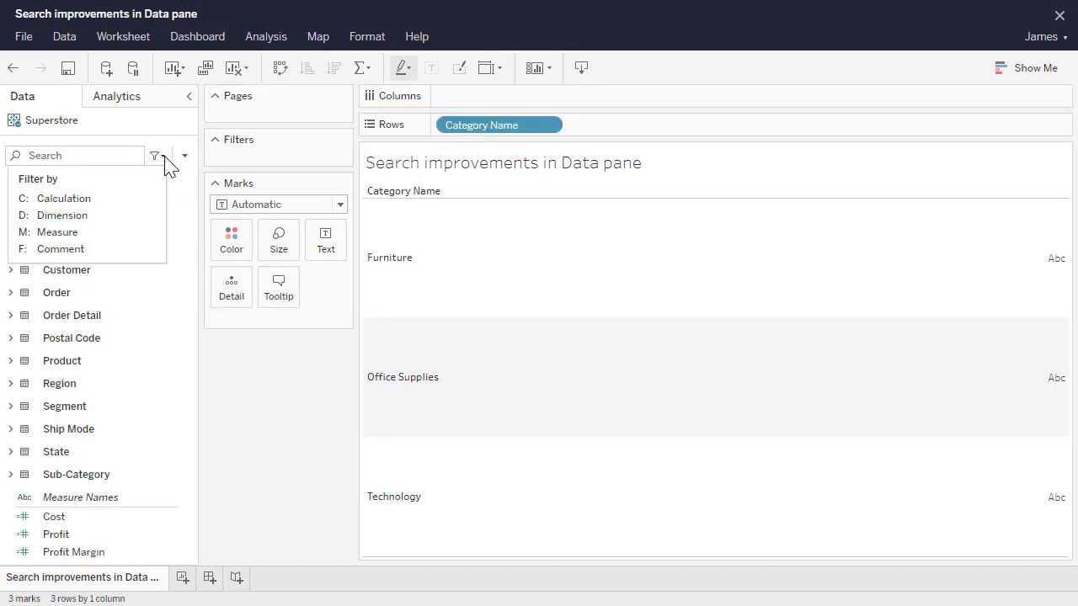
left_click(139, 202)
left_click(110, 268)
left_click_drag(110, 268, 501, 106)
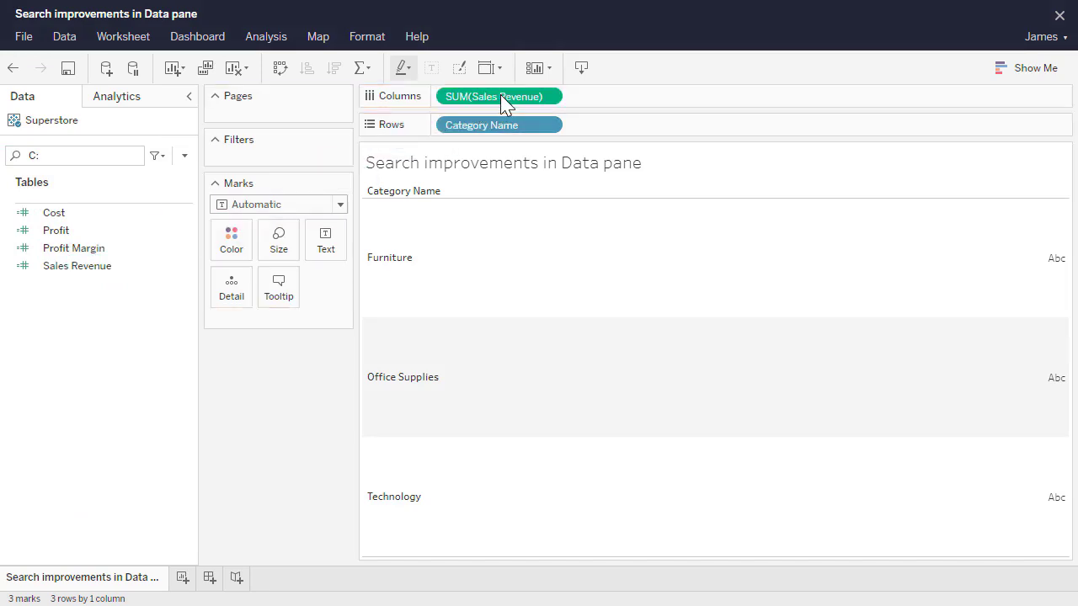
left_click(335, 69)
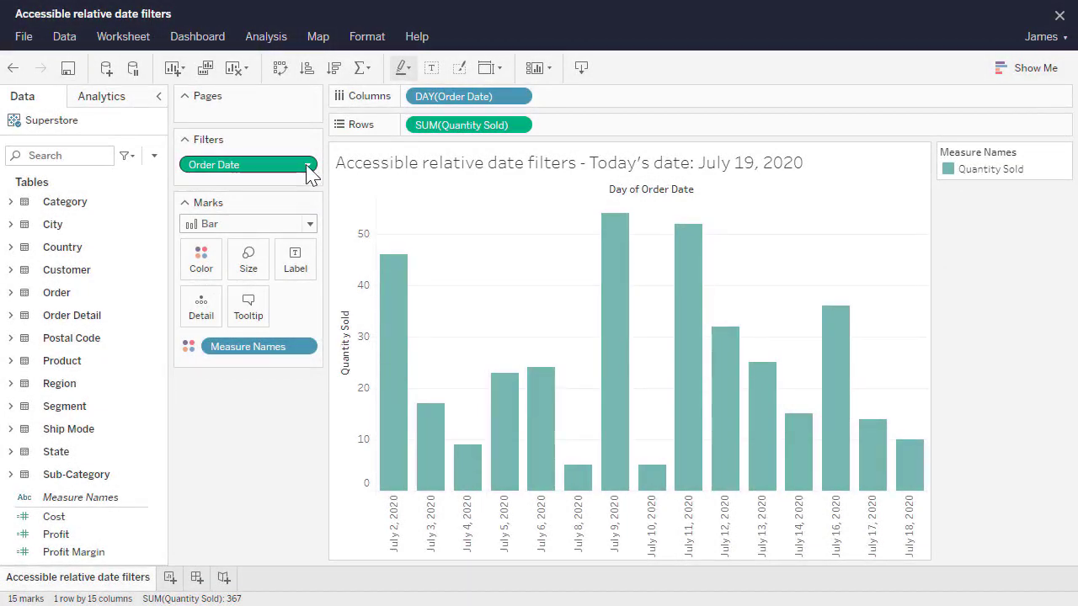
Step: Set the Order Date filter to relative dates, Last 7 days, using only the keyboard
left_click(309, 165)
left_click(243, 188)
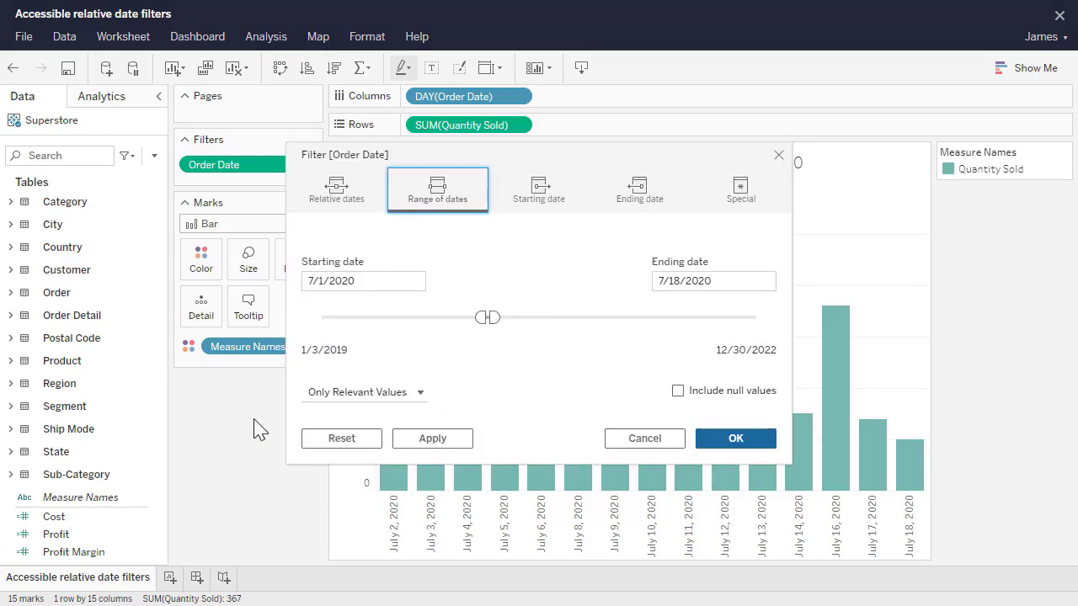
key("Left")
key("Tab")
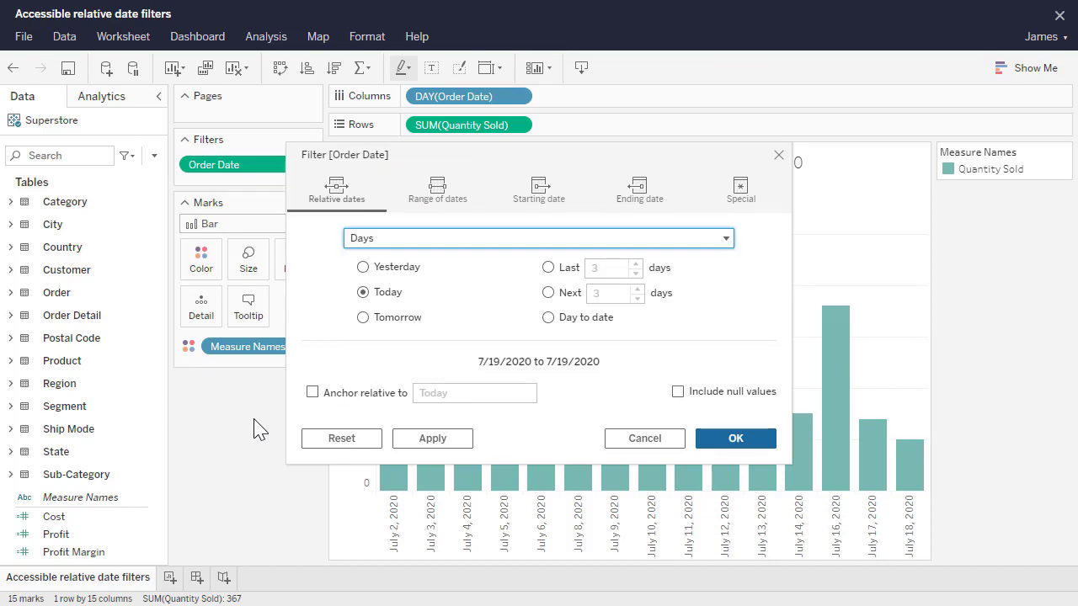
key("alt+Down")
key("Down")
key("Down")
key("Down")
key("Down")
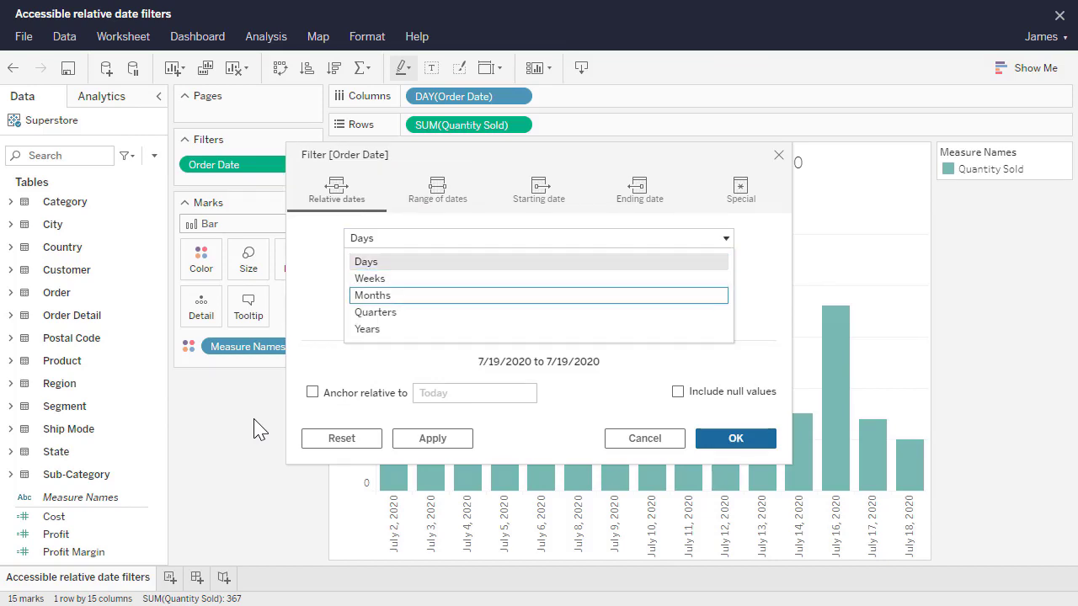
key("Up")
key("Up")
key("Up")
key("Up")
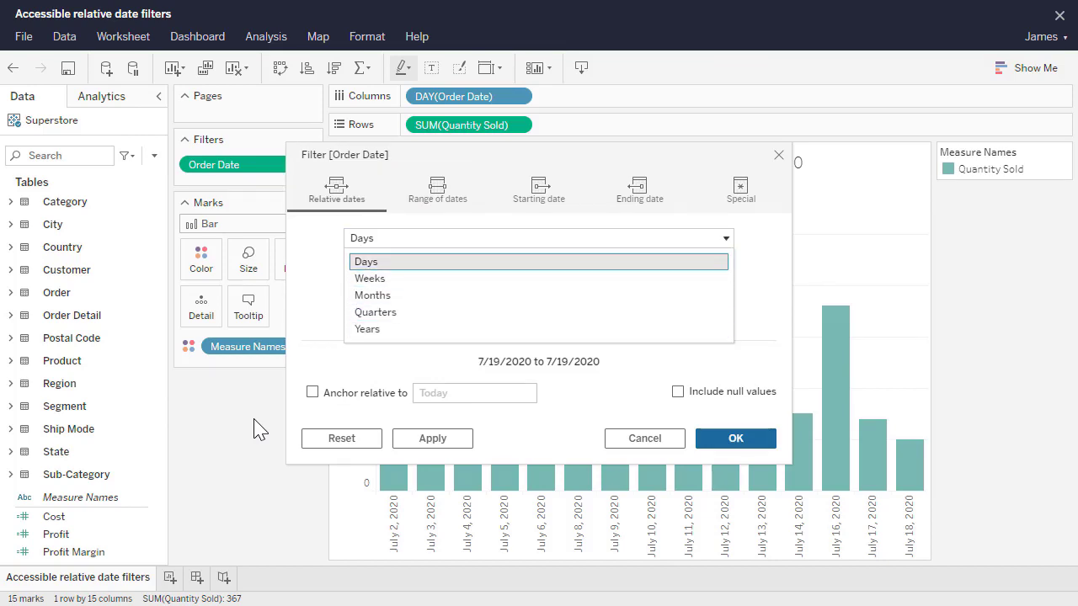
key("Return")
key("Tab")
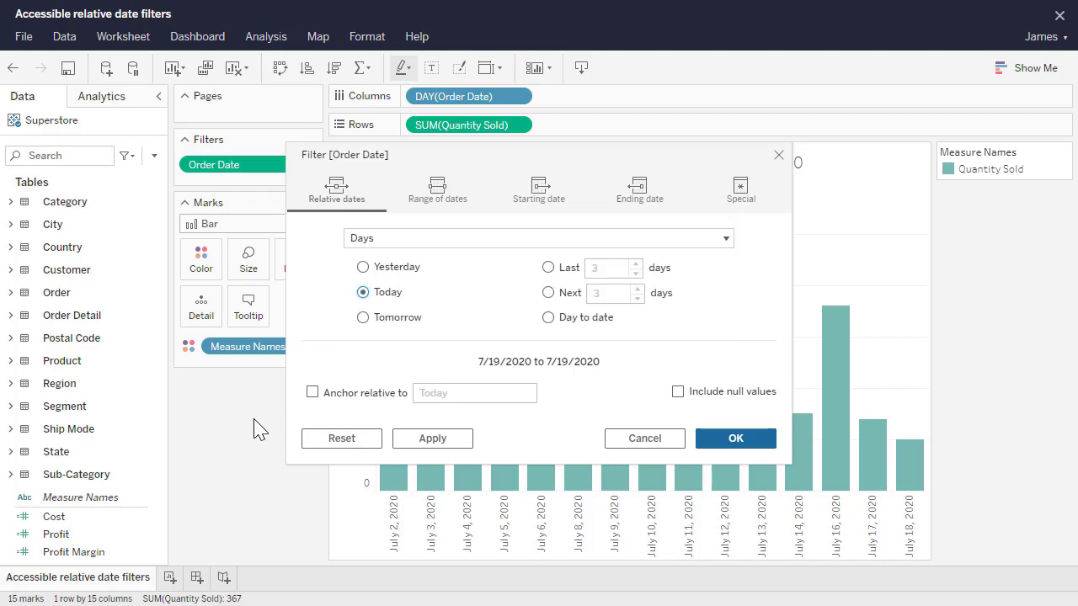
key("Down")
key("Down")
key("Tab")
type("5")
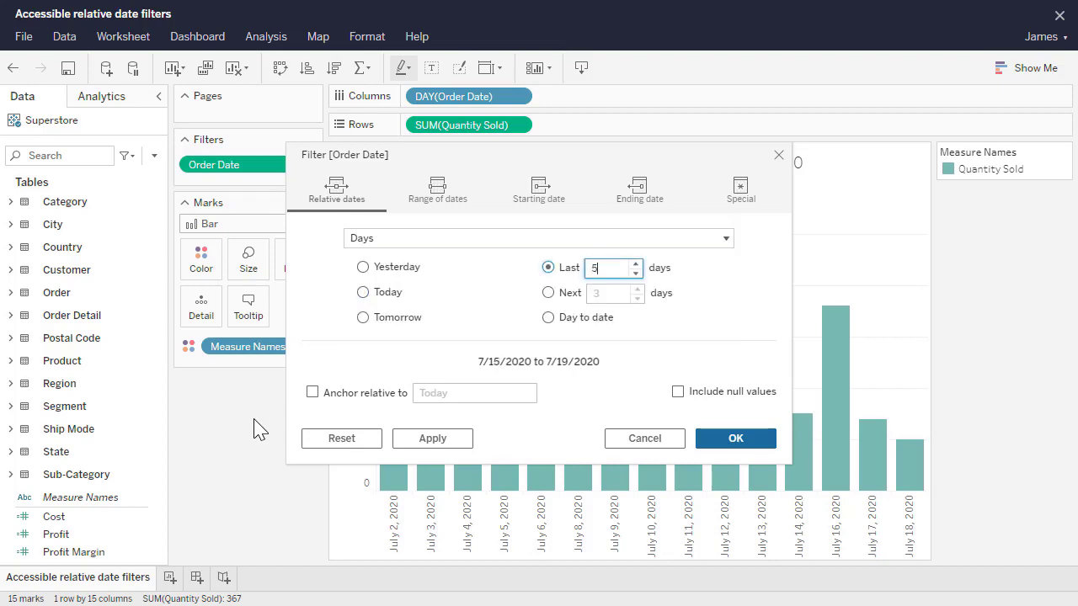
key("Tab")
key("Tab")
key("Tab")
key("Tab")
key("Tab")
key("Tab")
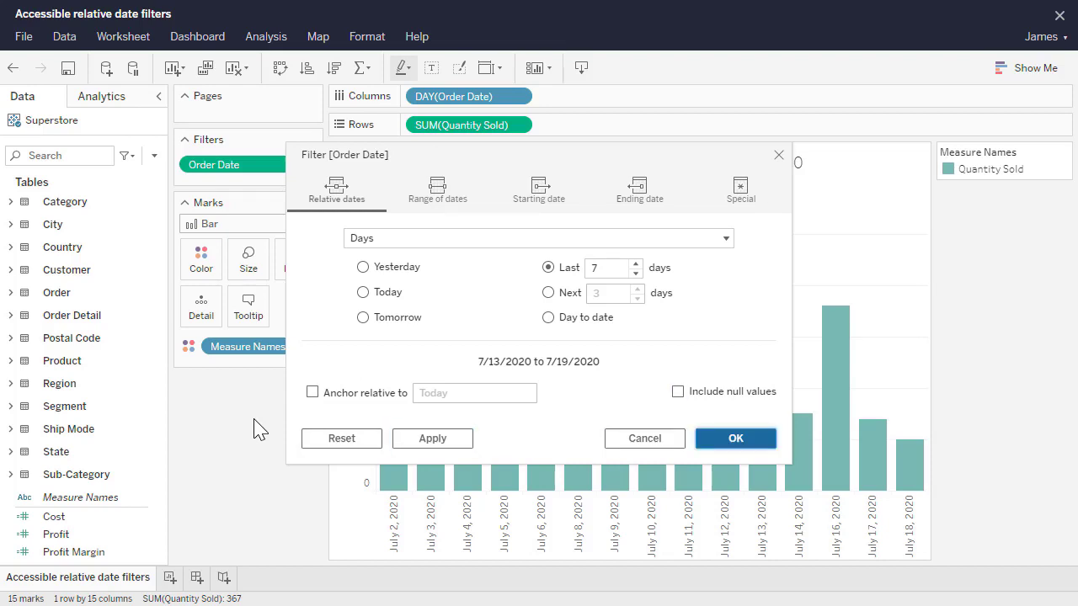
key("Return")
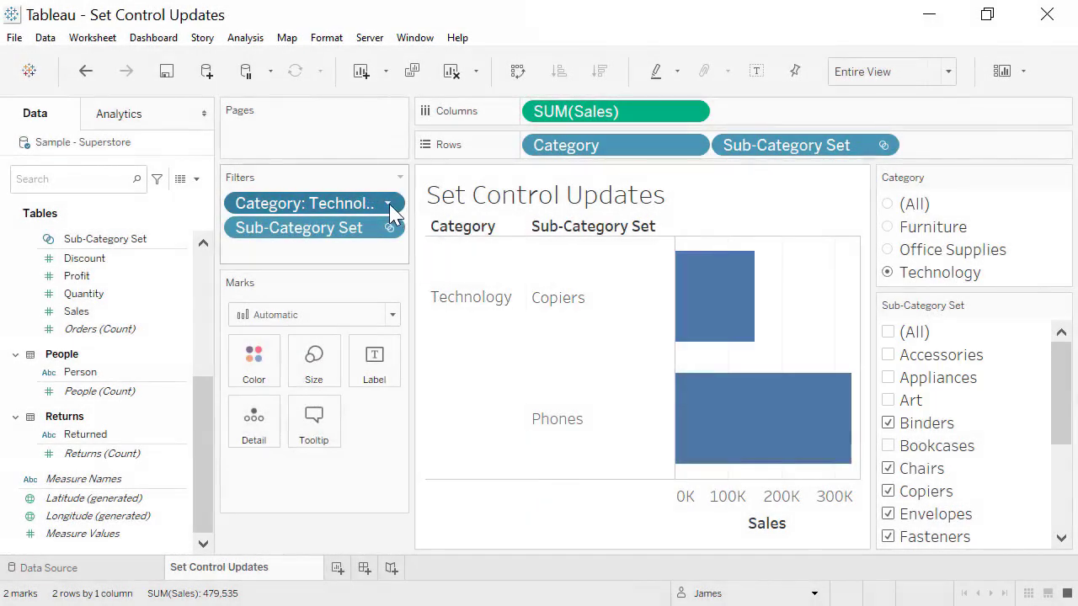
Step: Add the Category filter to context and set the Sub-Category Set list to All Values in Context
left_click(390, 207)
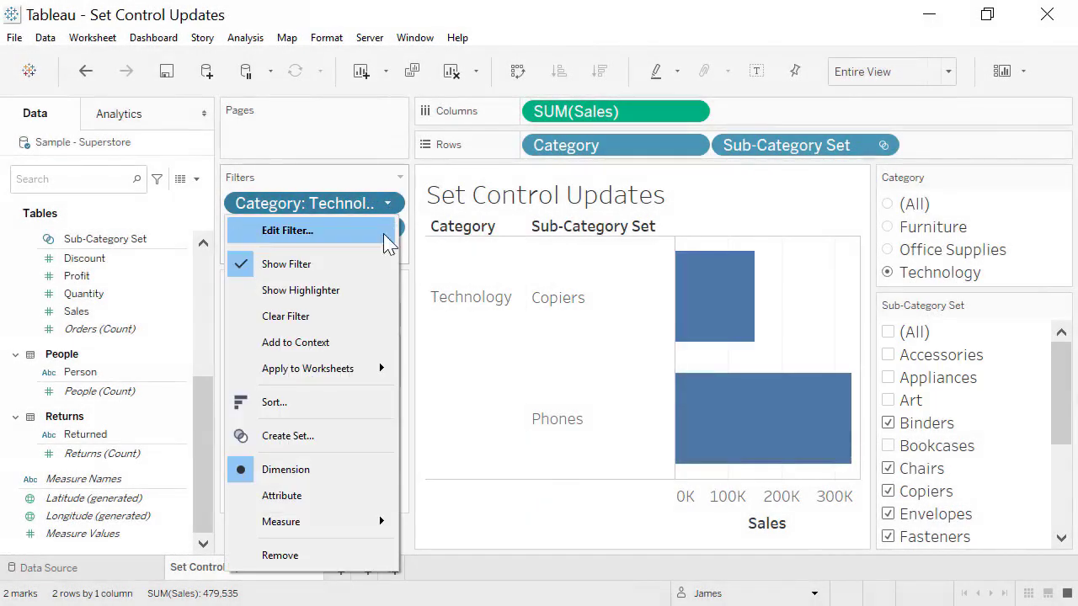
left_click(385, 342)
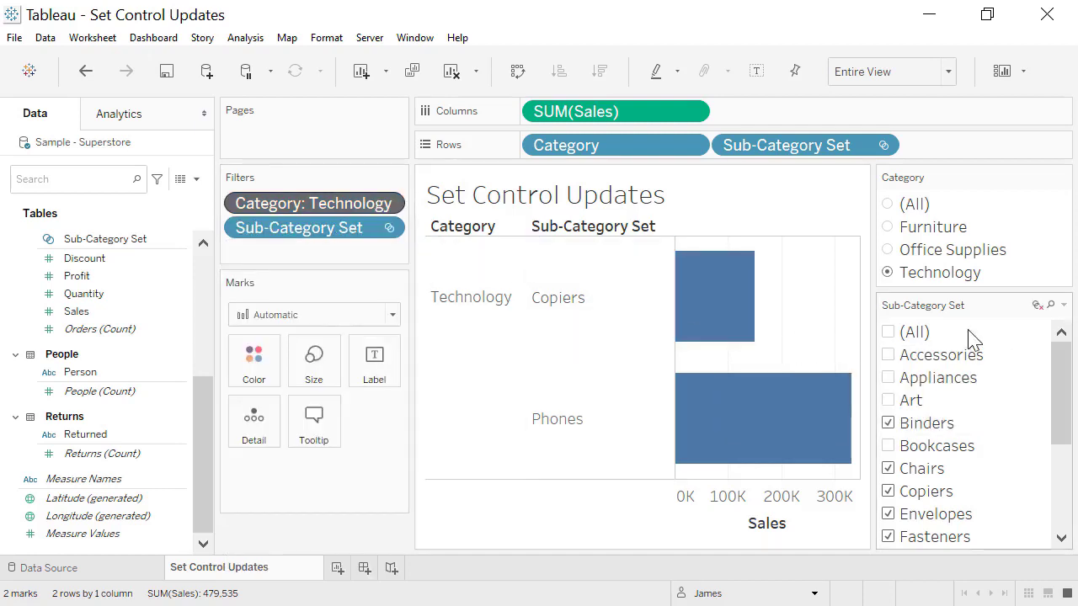
left_click(1063, 305)
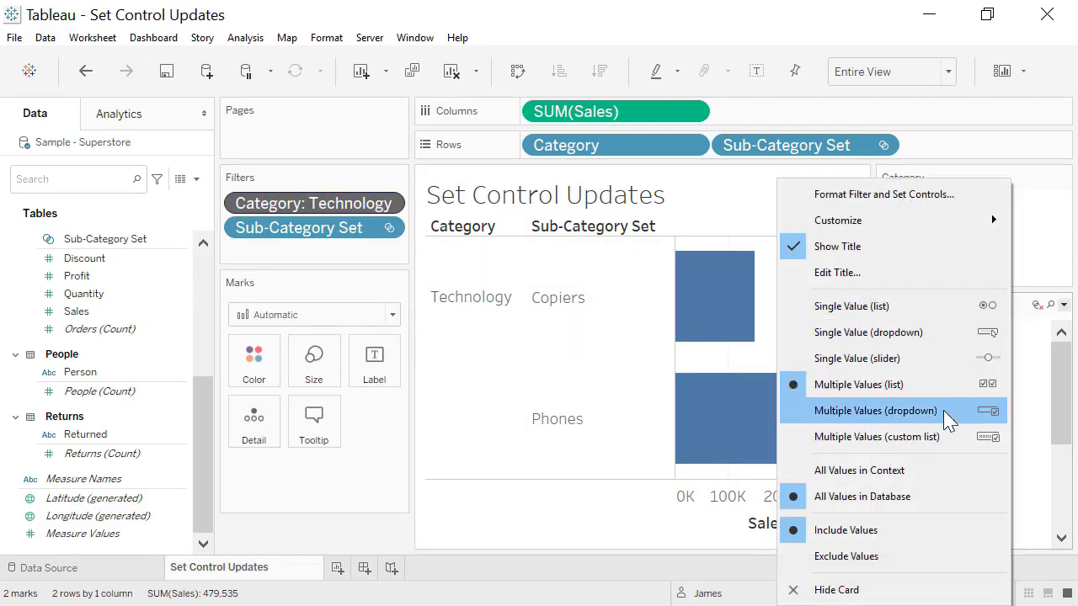
left_click(961, 474)
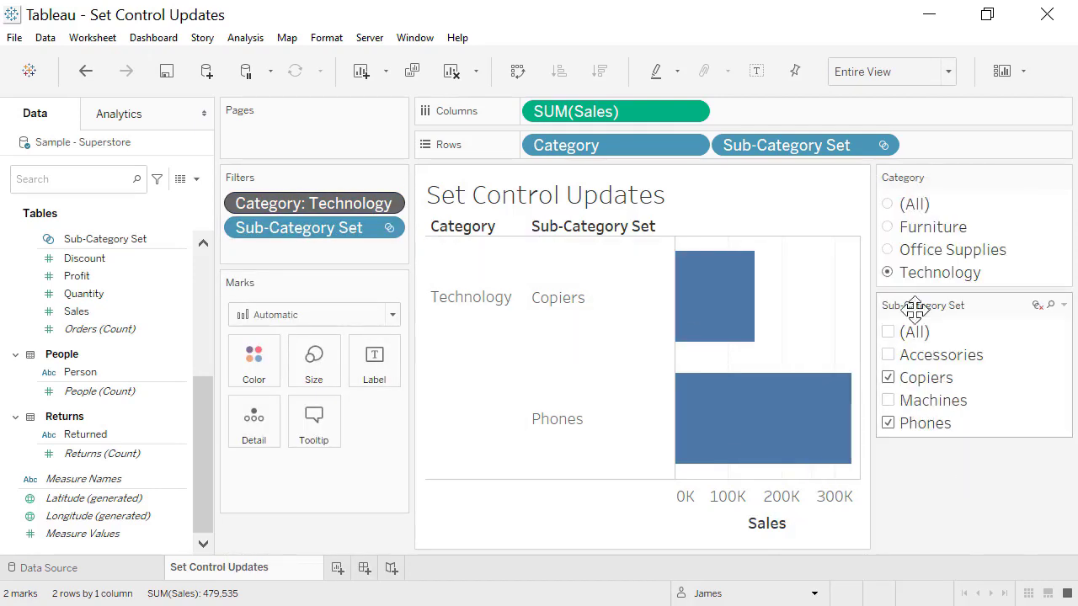
Step: Switch the Category filter to Furniture and add Bookcases to the Sub-Category Set
left_click(888, 250)
left_click(887, 227)
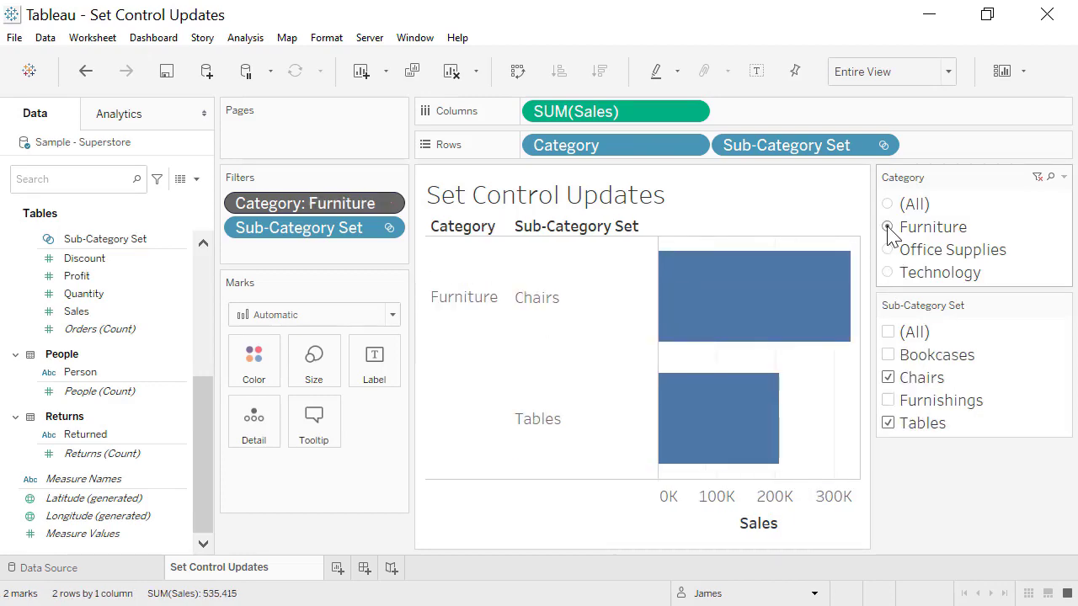
left_click(887, 354)
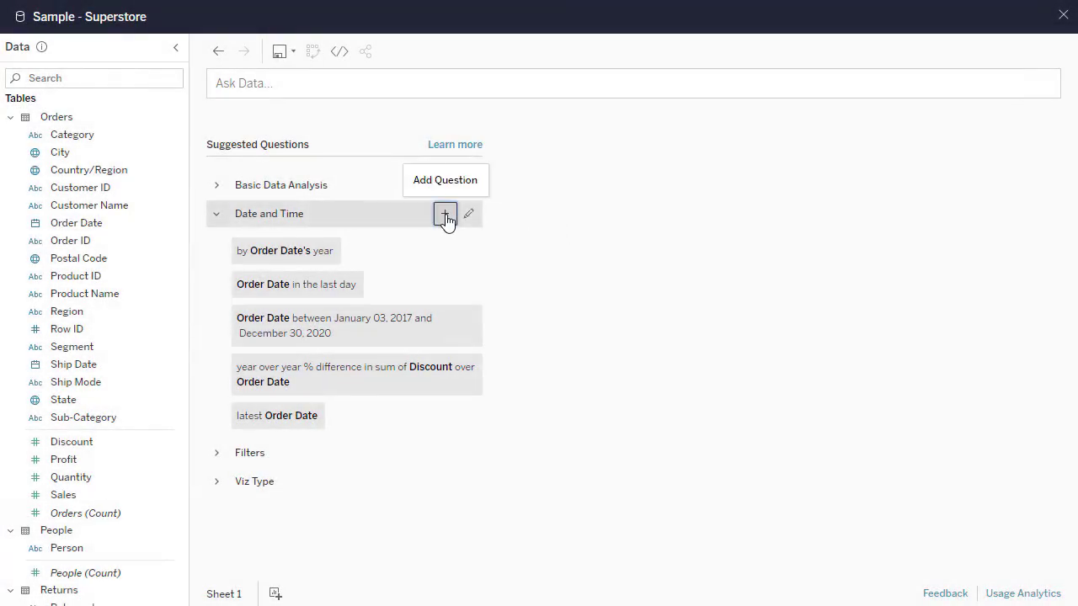
Step: Save a 'Monthly sales in 2020' Date and Time question with its sales-by-month query, then run it
left_click(446, 216)
type("Monthly sales in 2")
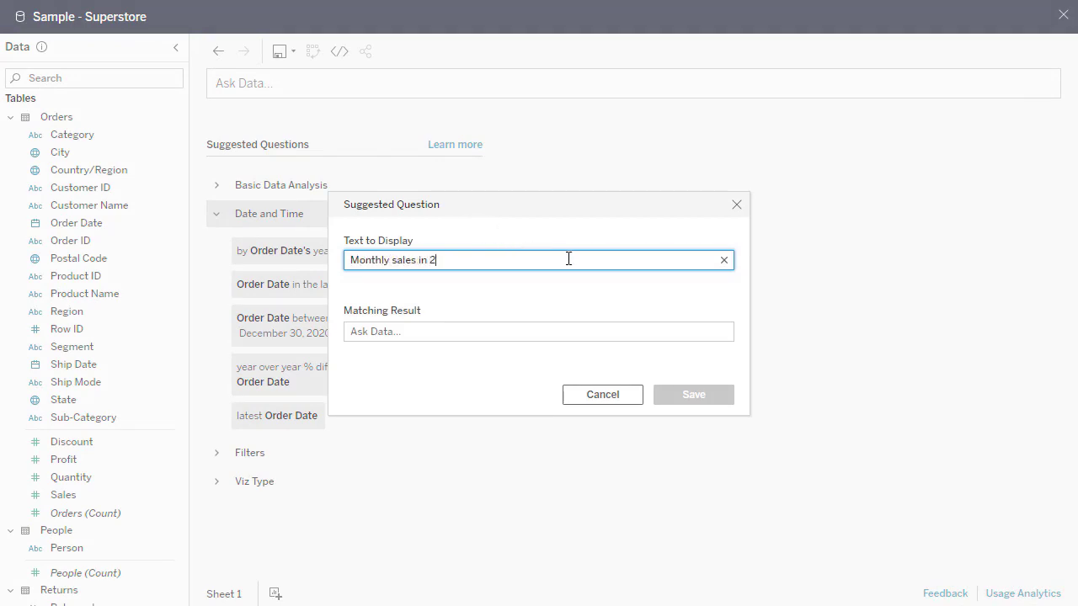
left_click(700, 332)
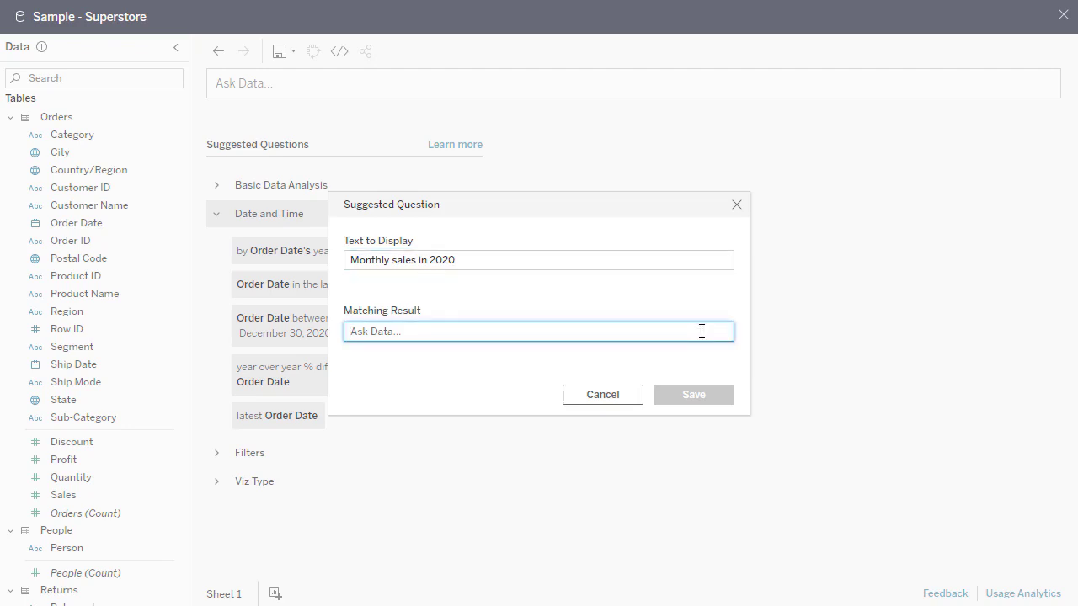
type("sum of sales by order date's month with order date in 2020")
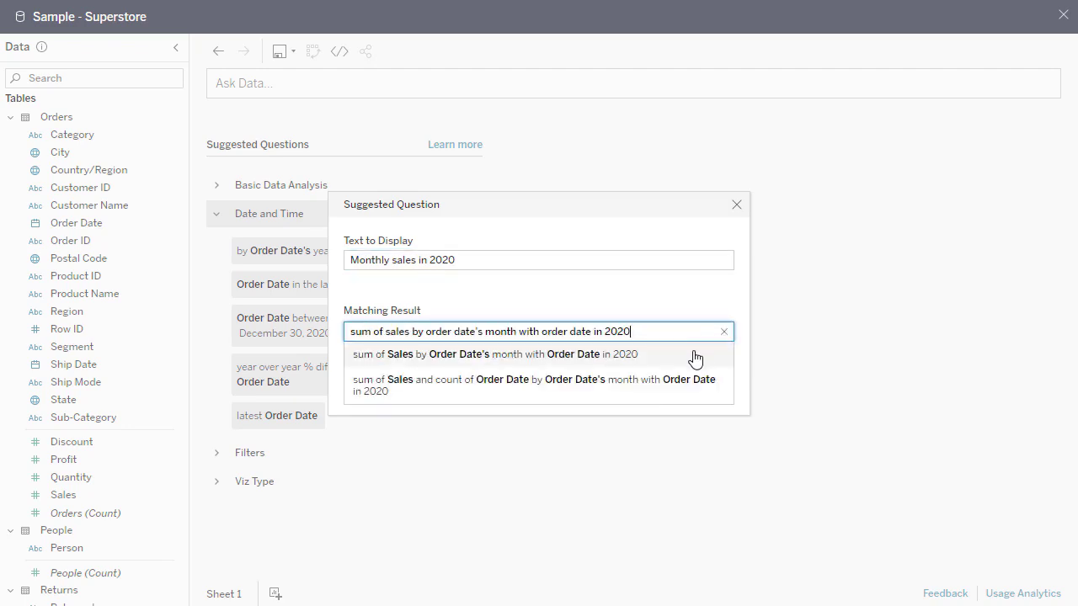
left_click(696, 357)
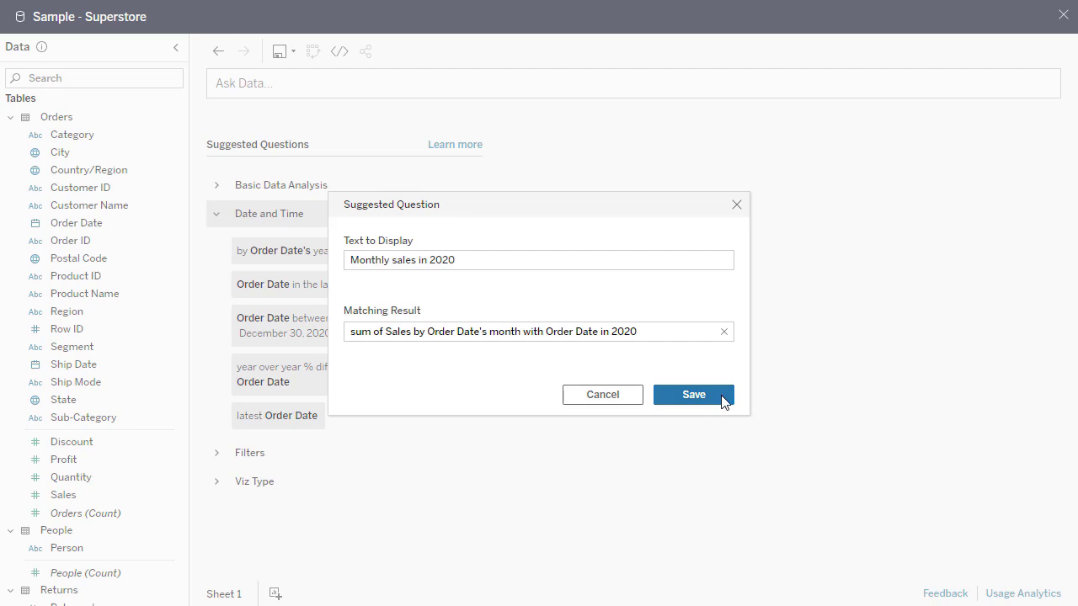
left_click(723, 399)
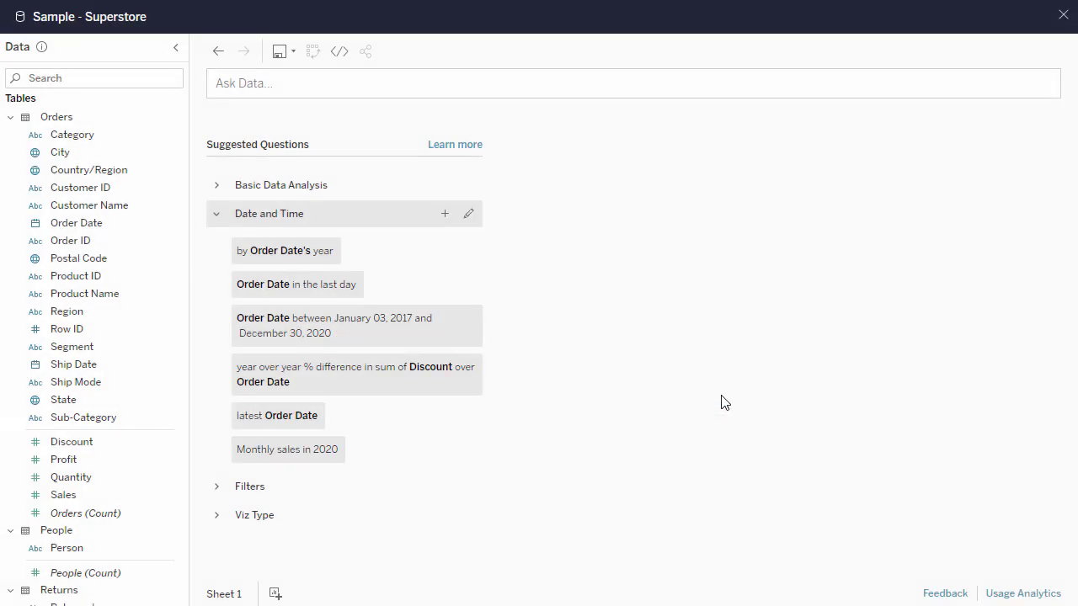
left_click(313, 453)
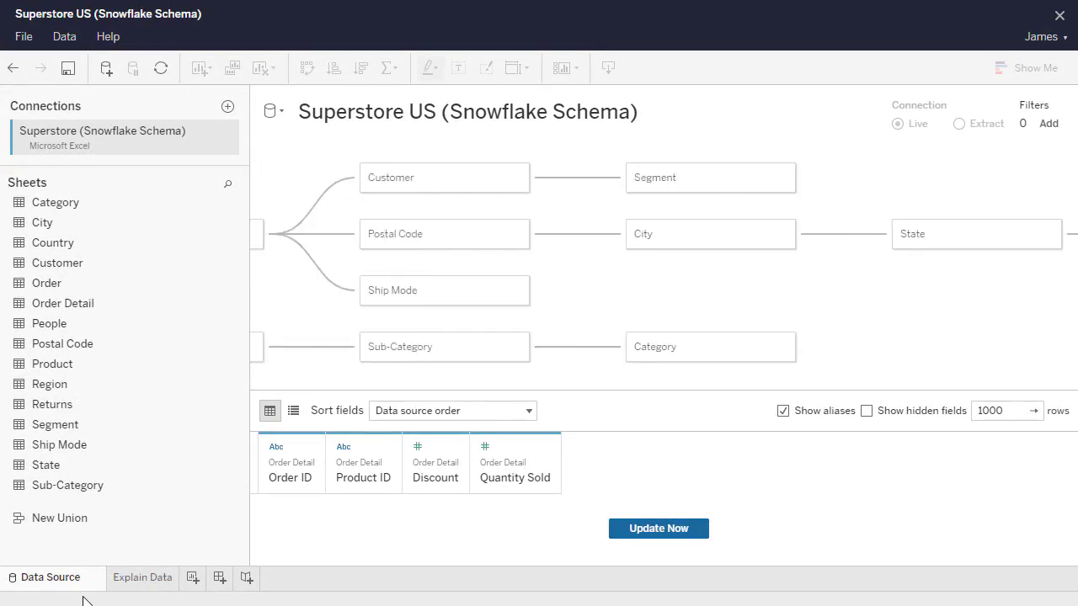
Step: On the Explain Data sheet, confirm the data source's Explain Data fields
left_click(139, 578)
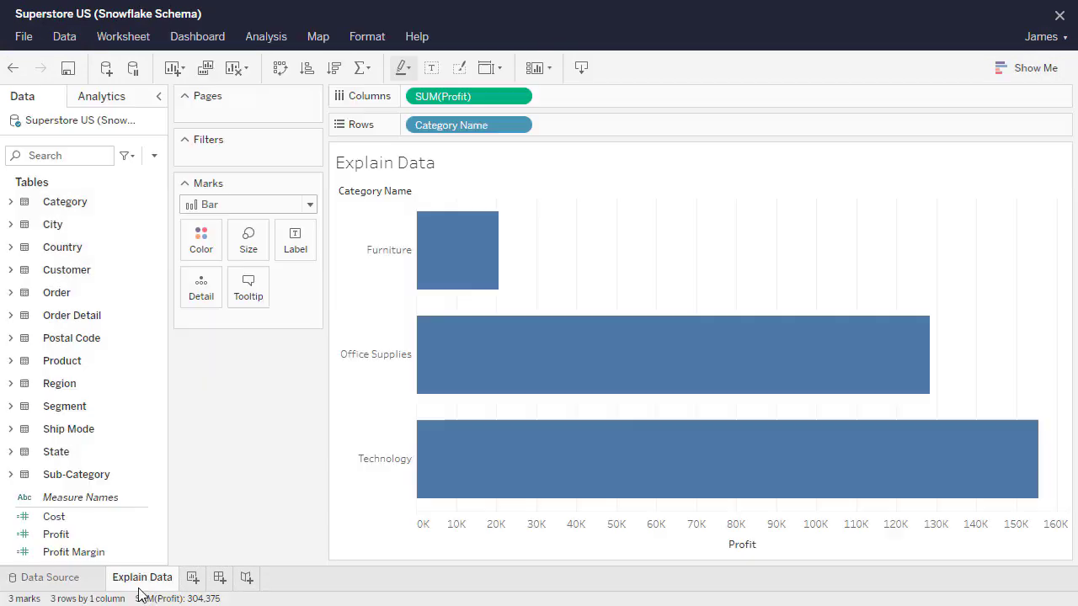
right_click(152, 126)
left_click(126, 275)
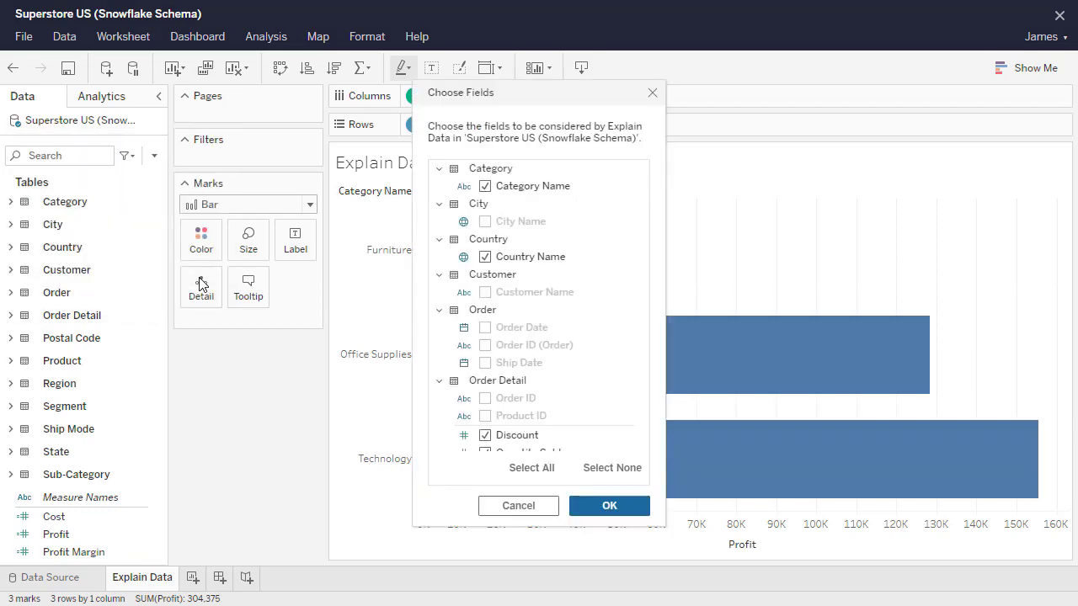
left_click(612, 502)
Step: Run Explain Data on the Furniture bar's 20,628 profit value
left_click(458, 263)
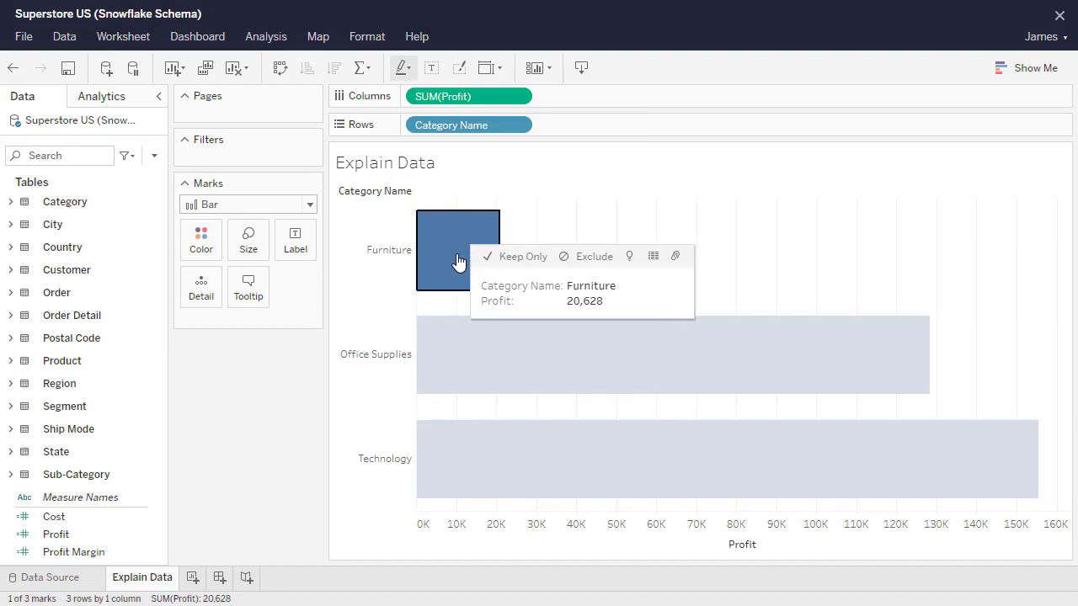
left_click(630, 259)
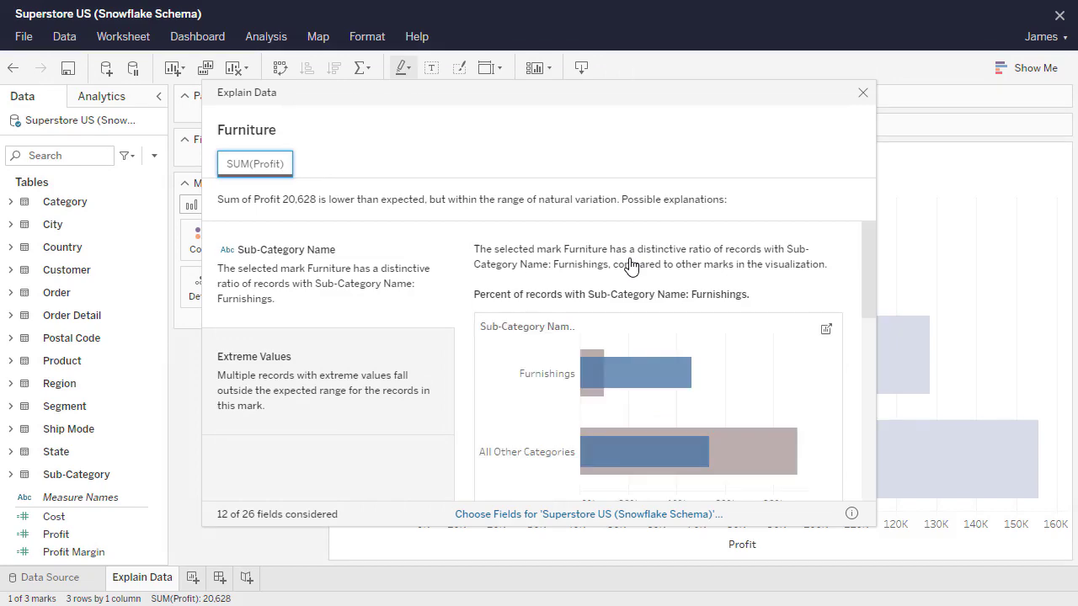
left_click_drag(863, 285, 877, 413)
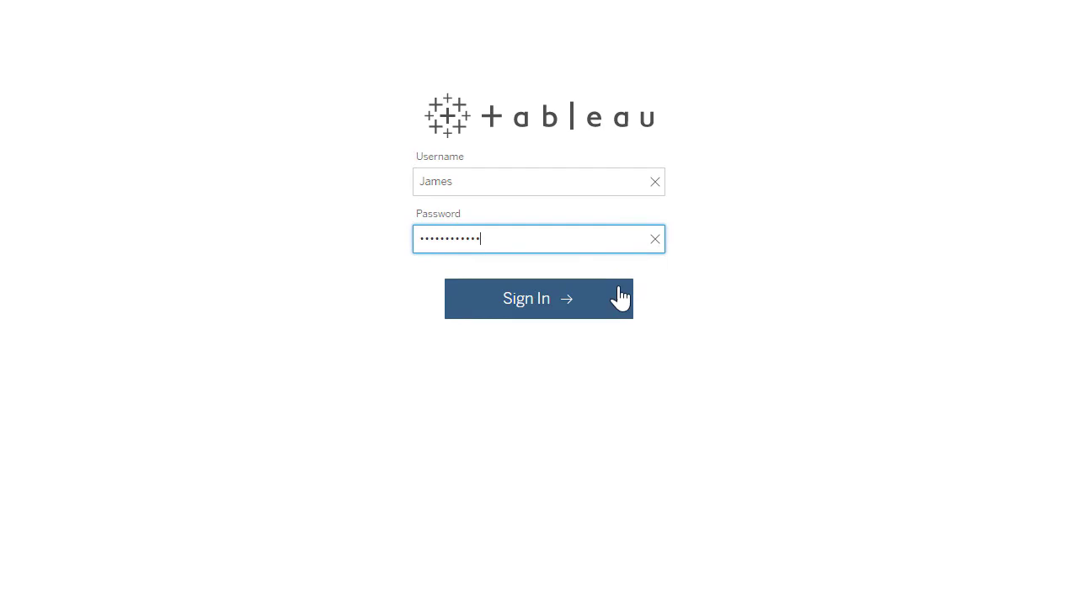
Step: Sign in to Tableau Server and open the Overview view from Shared with Me
left_click(614, 308)
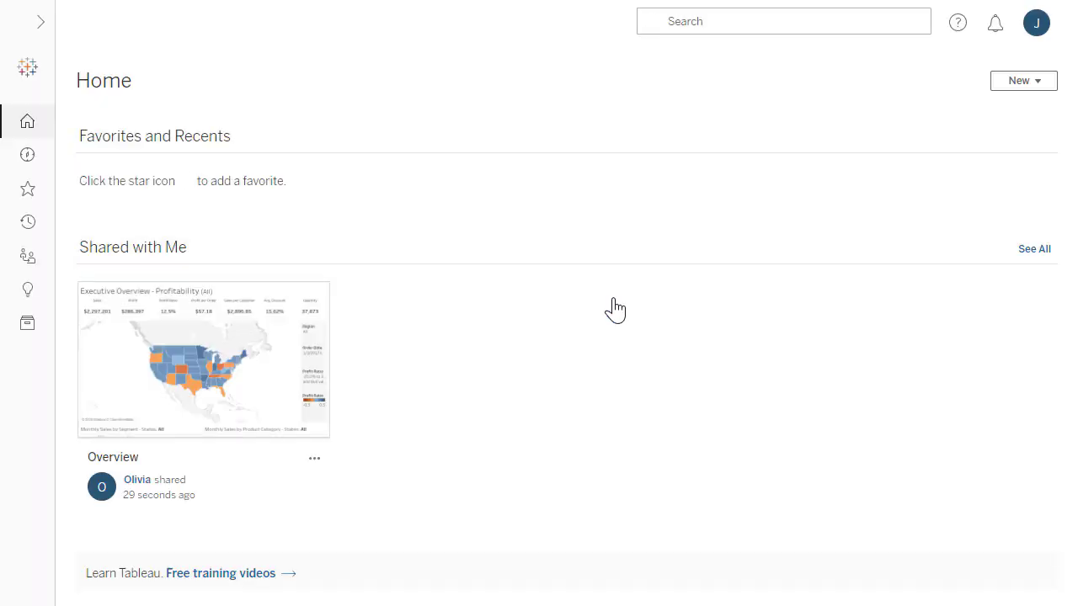
left_click(40, 24)
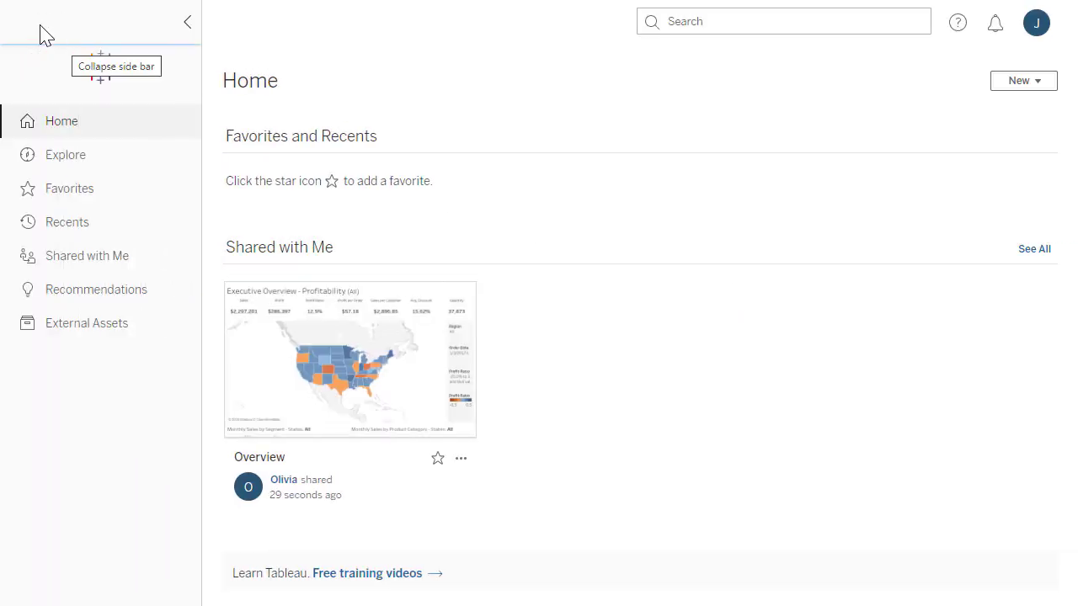
left_click(167, 267)
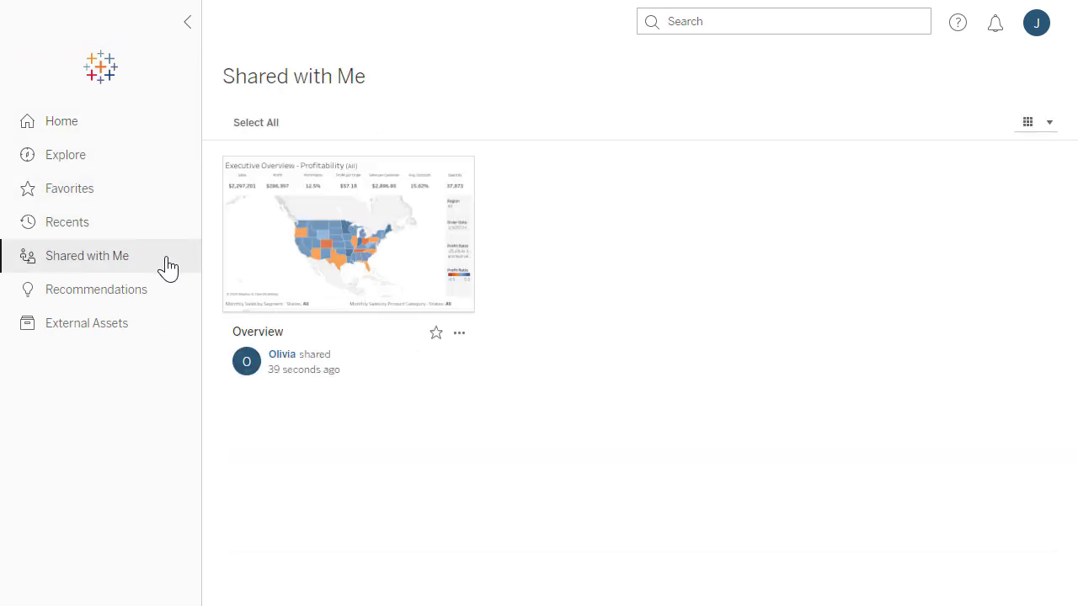
mouse_move(334, 241)
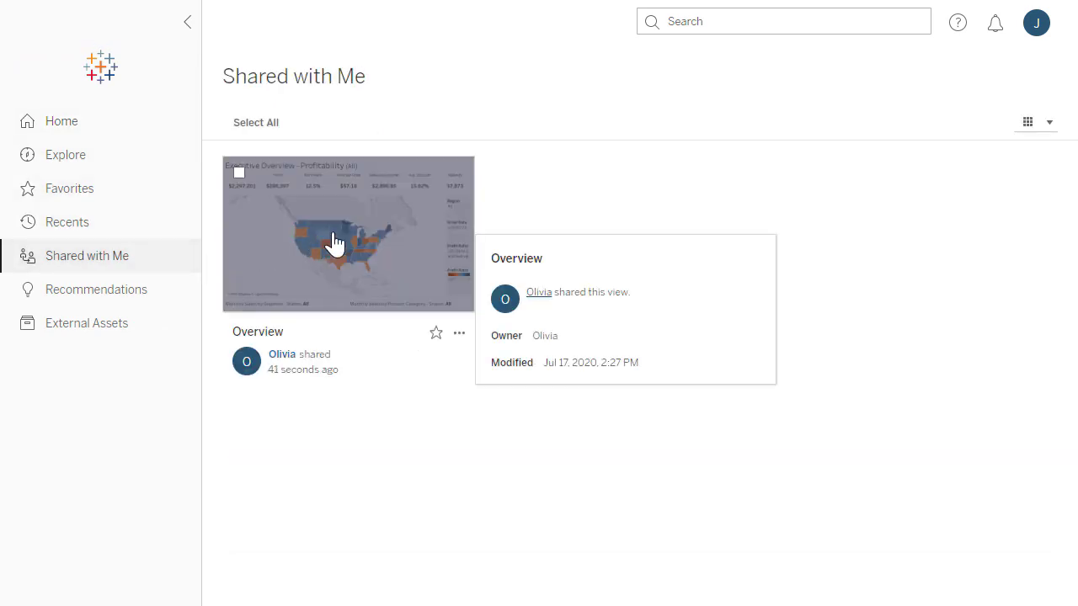
left_click(393, 226)
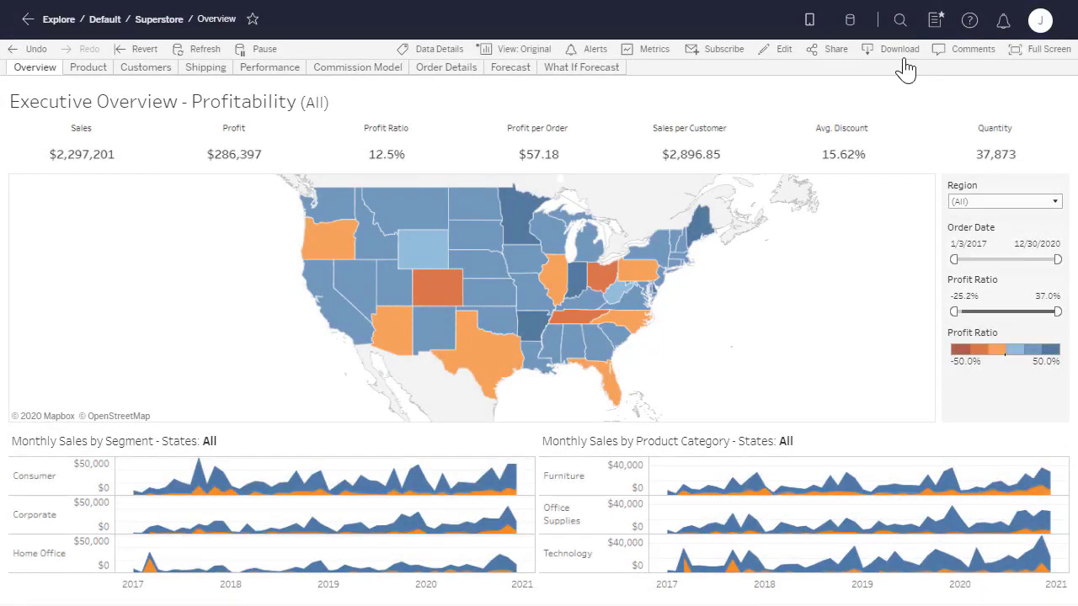
Step: Download the Sale Map sheet as an Excel crosstab and open Sale Map.xlsx
left_click(894, 52)
left_click(619, 329)
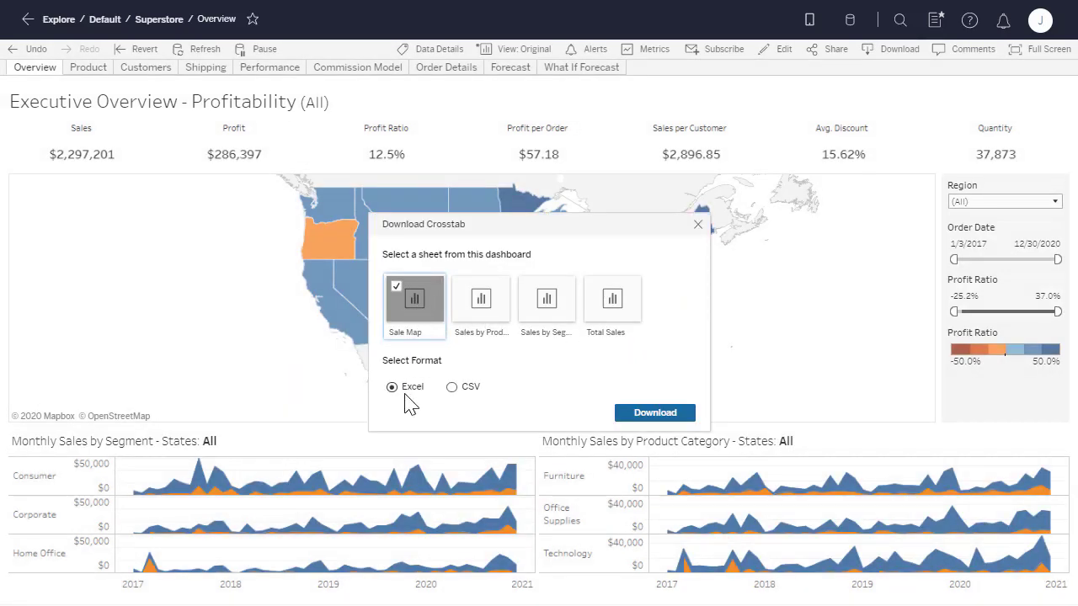
left_click(627, 414)
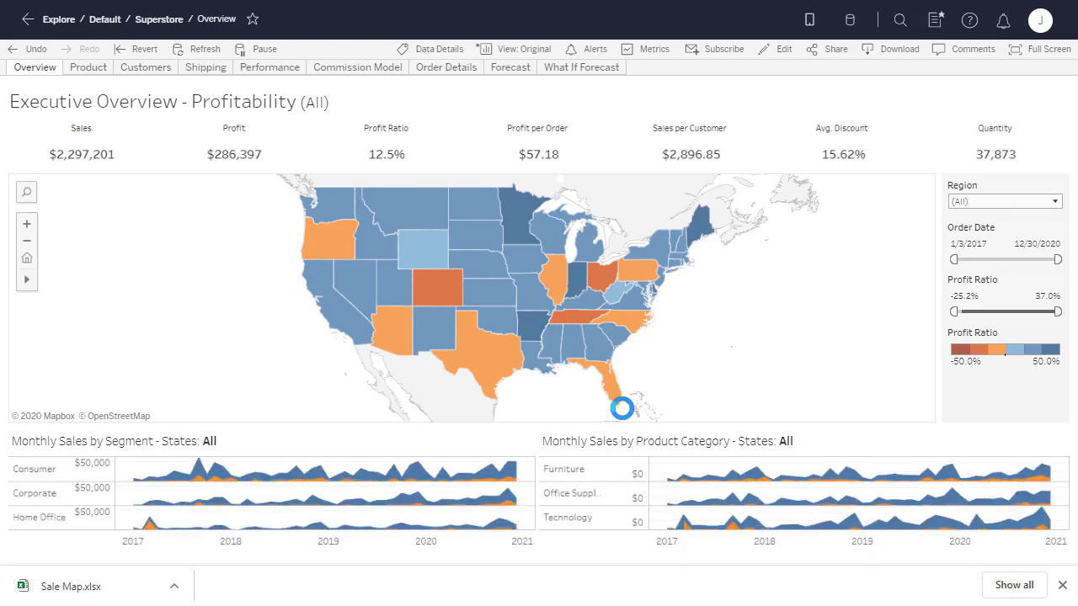
left_click(174, 586)
left_click(250, 480)
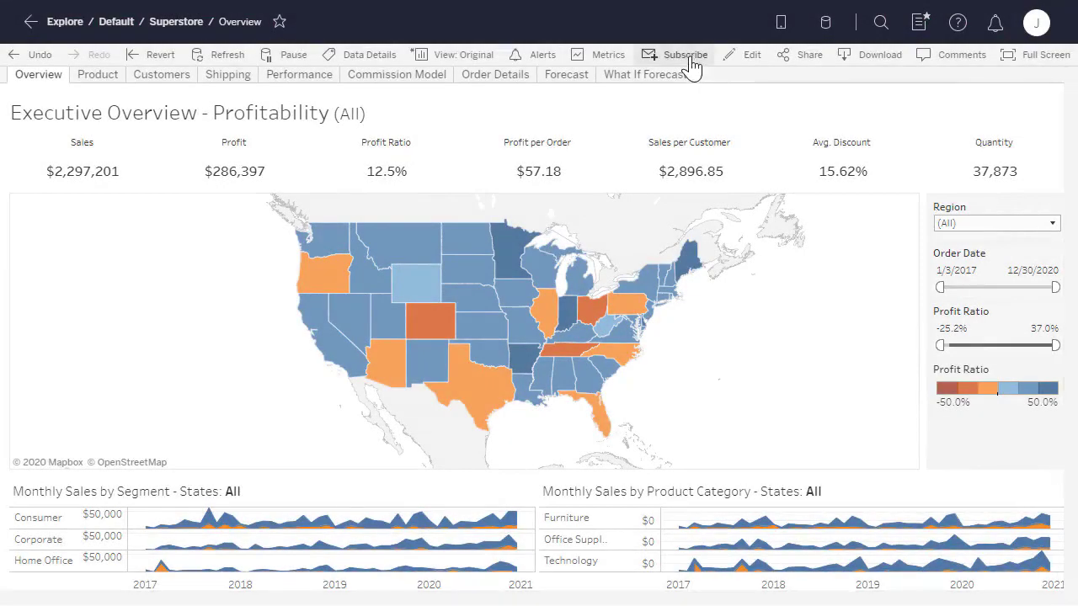
Step: Subscribe yourself to Overview with format PDF, orientation Landscape, and frequency When Data Refreshes
left_click(689, 58)
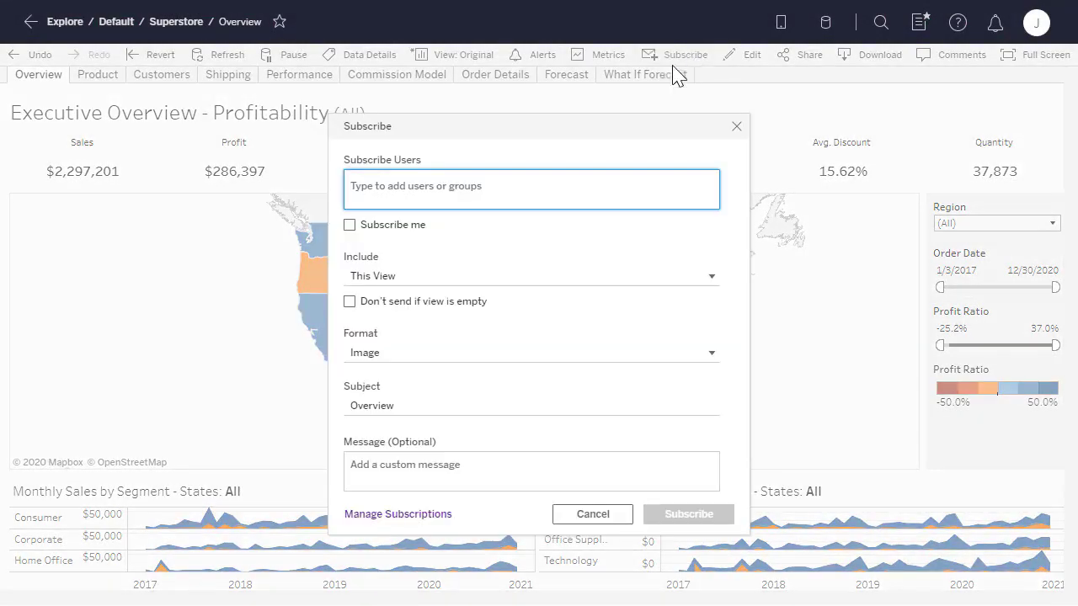
left_click(350, 225)
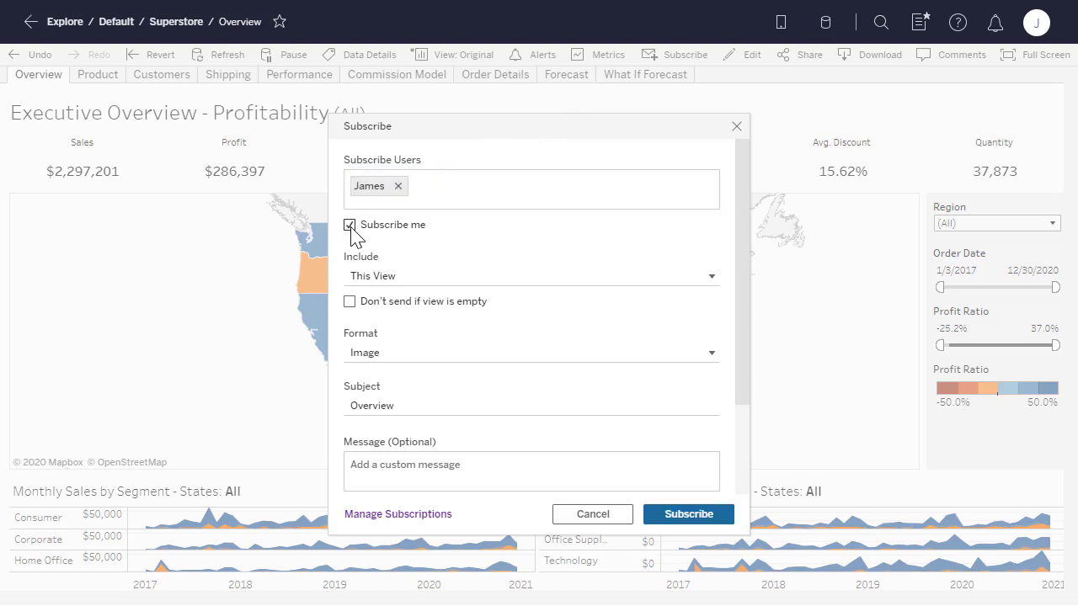
left_click(707, 356)
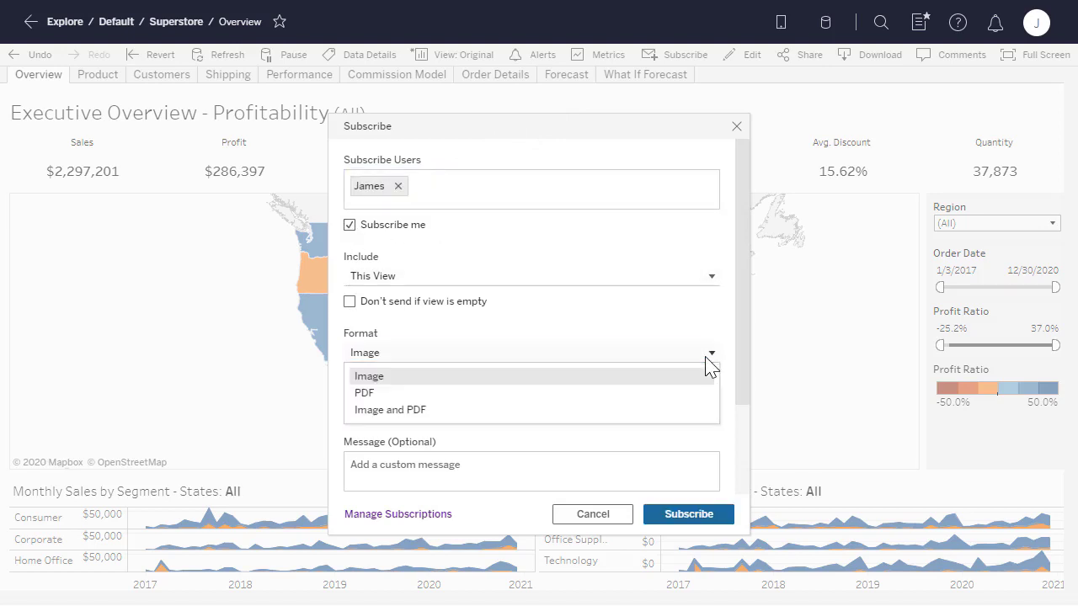
left_click(700, 392)
left_click(713, 411)
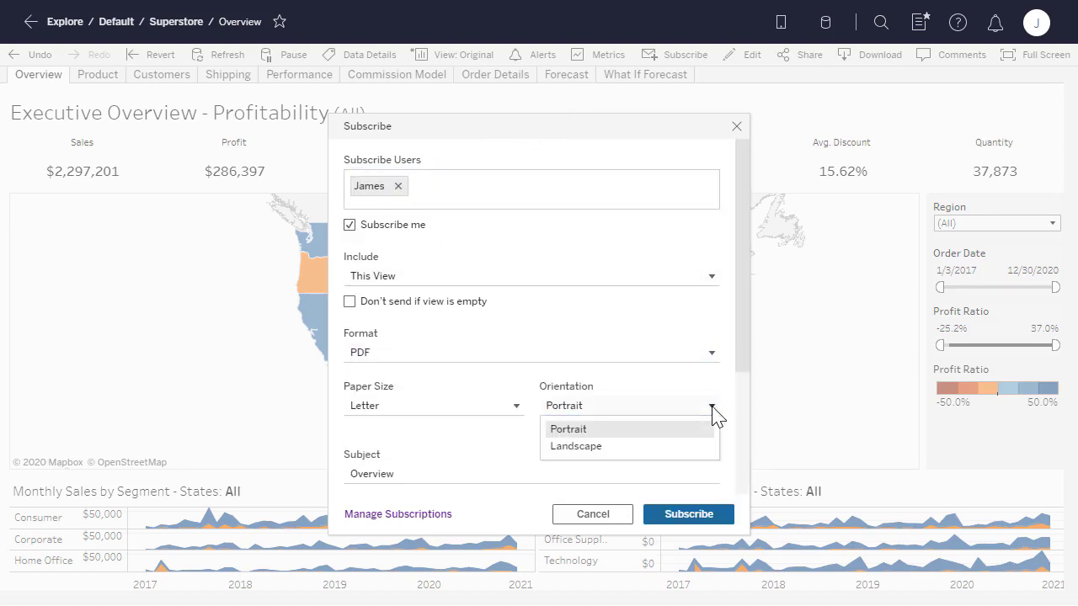
left_click(710, 447)
scroll(748, 466, "down", 3)
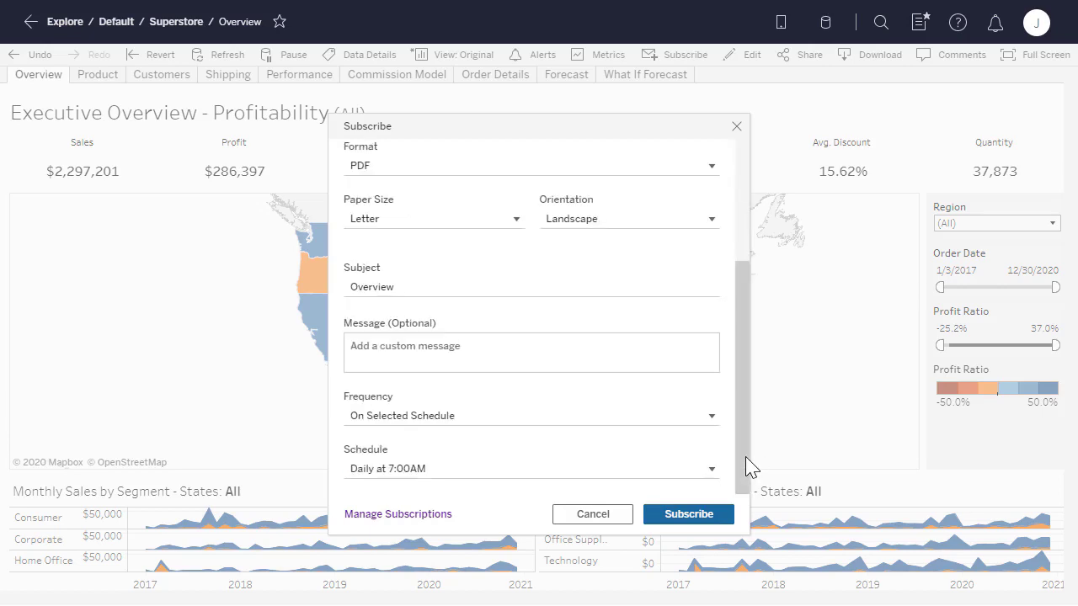
left_click(713, 422)
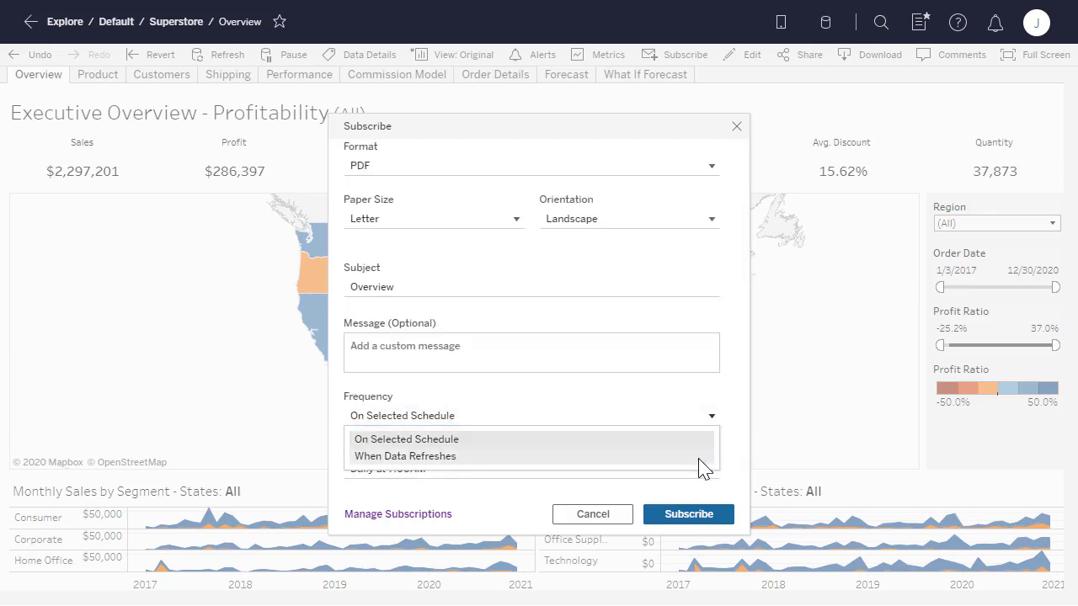
left_click(703, 457)
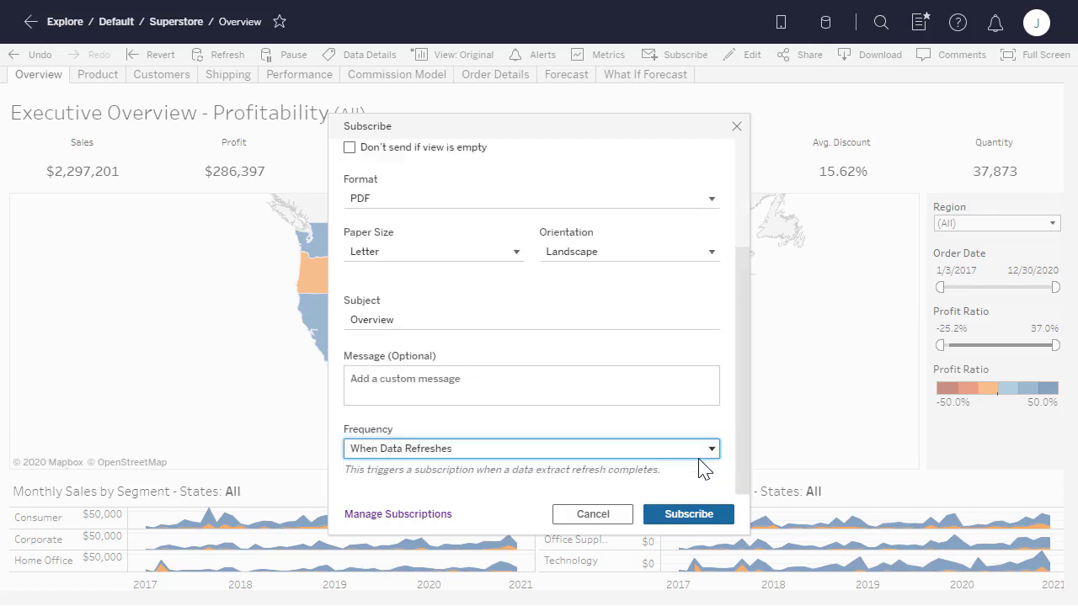
left_click(728, 522)
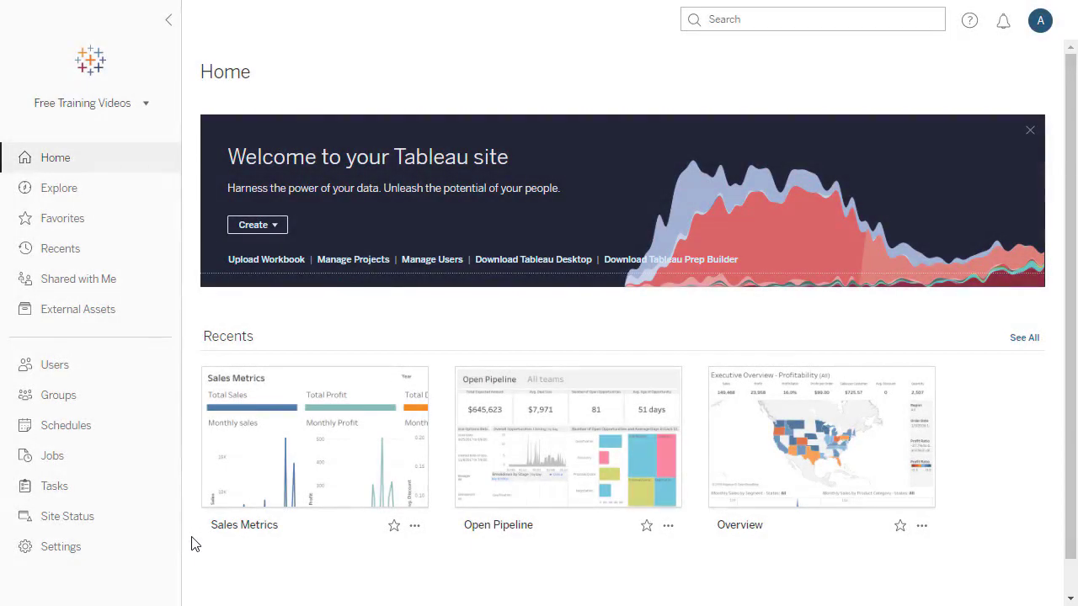
Step: Open the Stale Content site-status dashboard and select the Explain Data Demo workbook
left_click(121, 520)
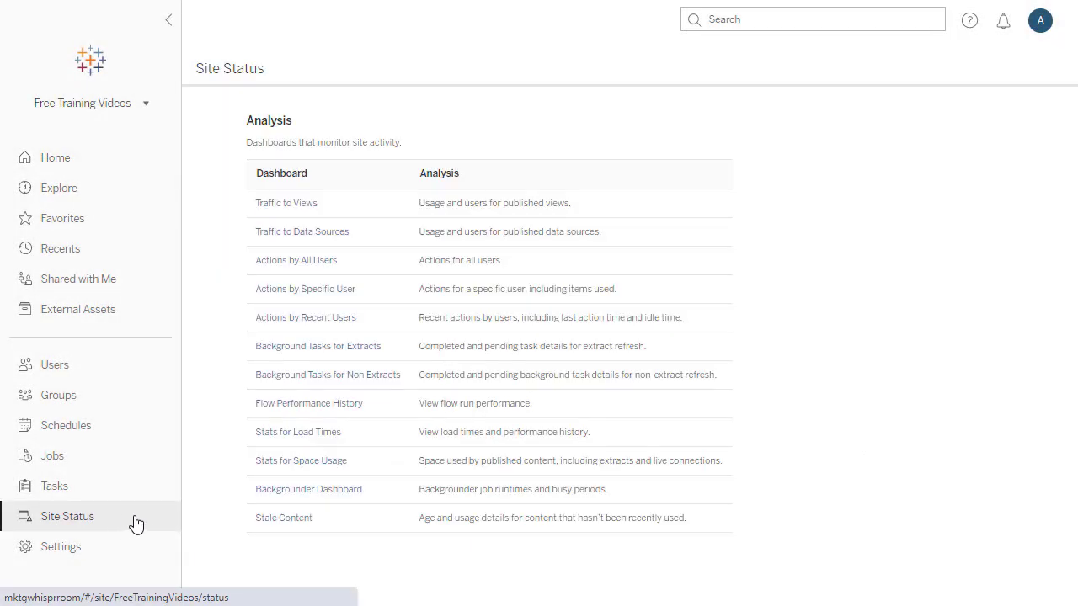
left_click(284, 518)
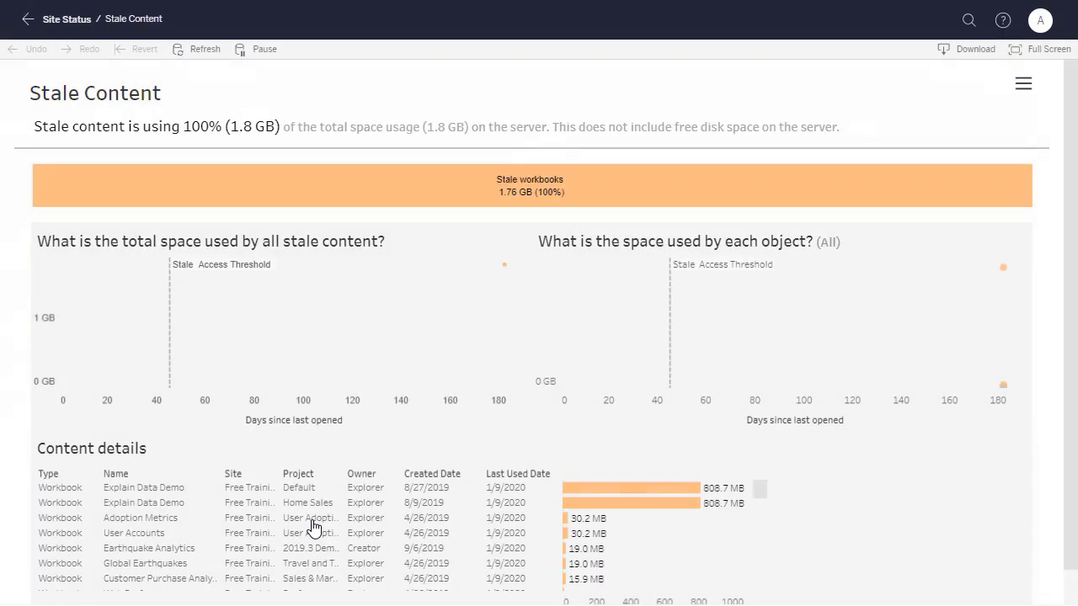
left_click(1024, 89)
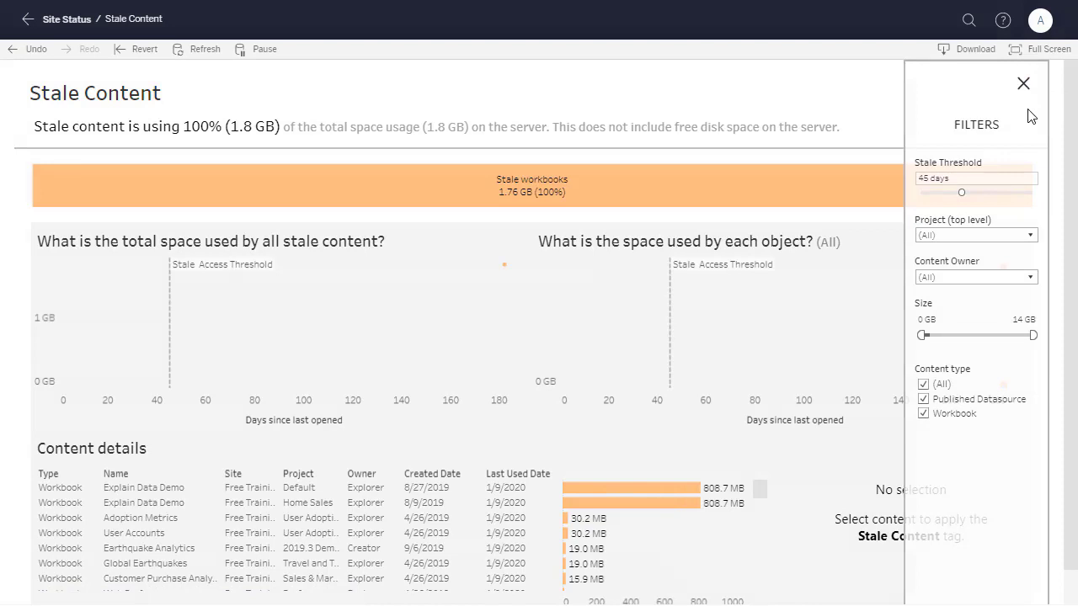
left_click(1023, 84)
scroll(1023, 135, "down", 1)
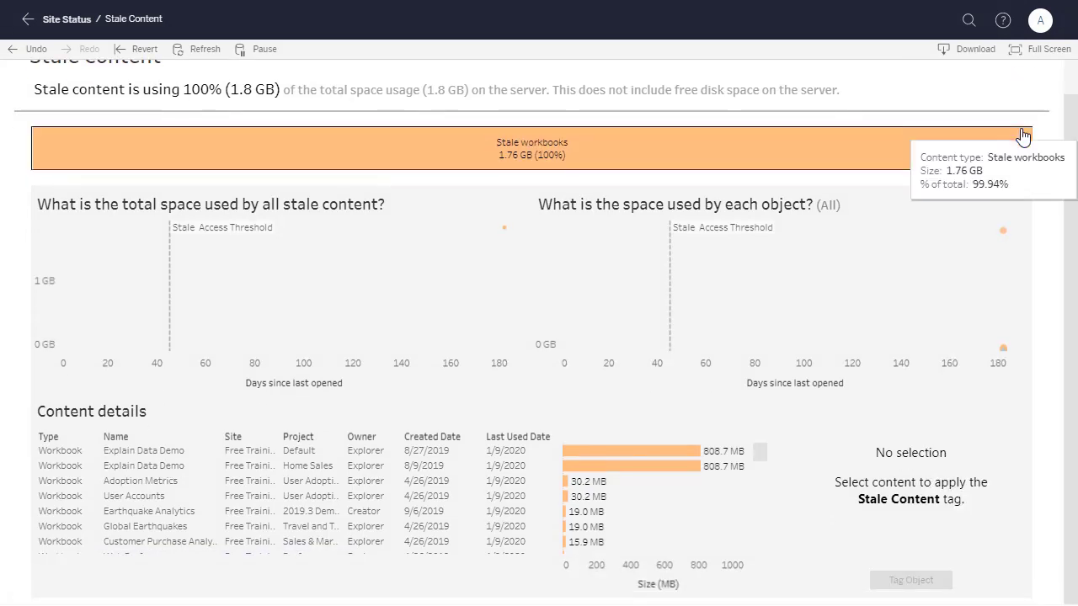
left_click(1004, 227)
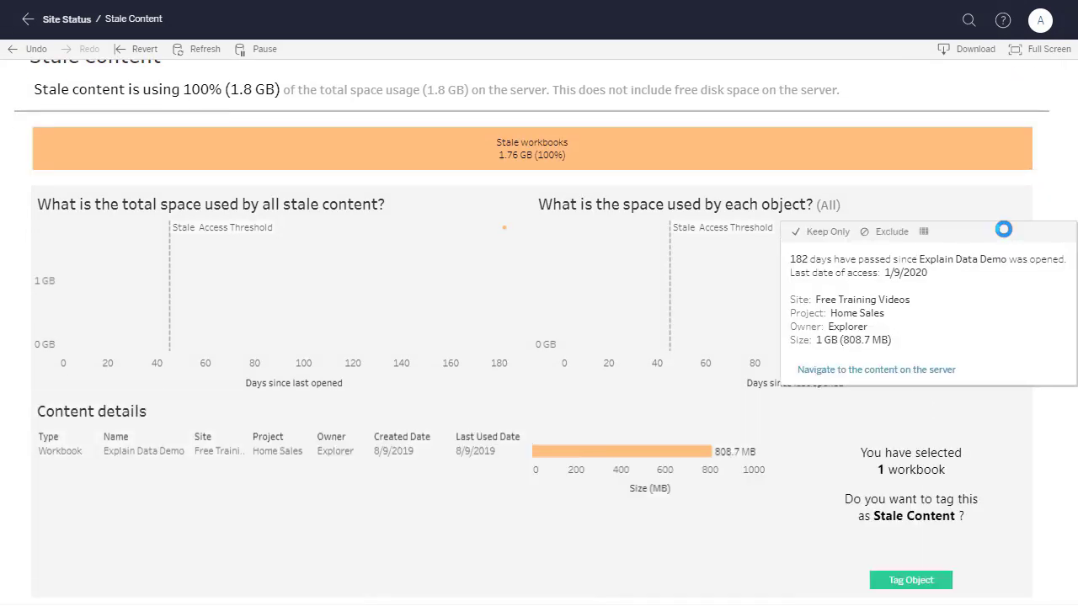
Step: Tag Explain Data Demo as Stale Content, then open its workbook page's tag editor
left_click(943, 581)
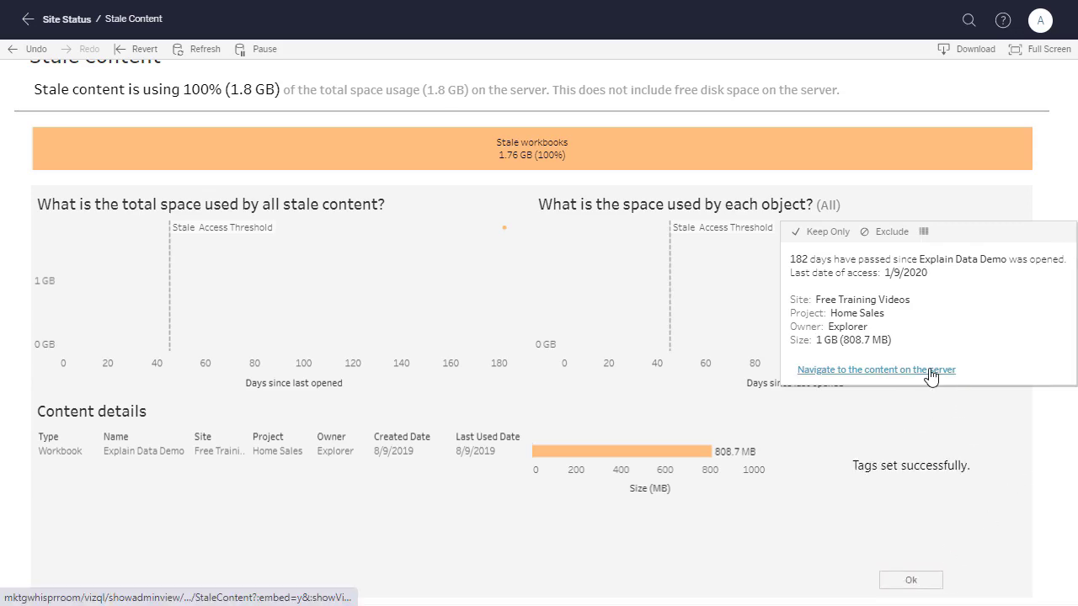
left_click(927, 369)
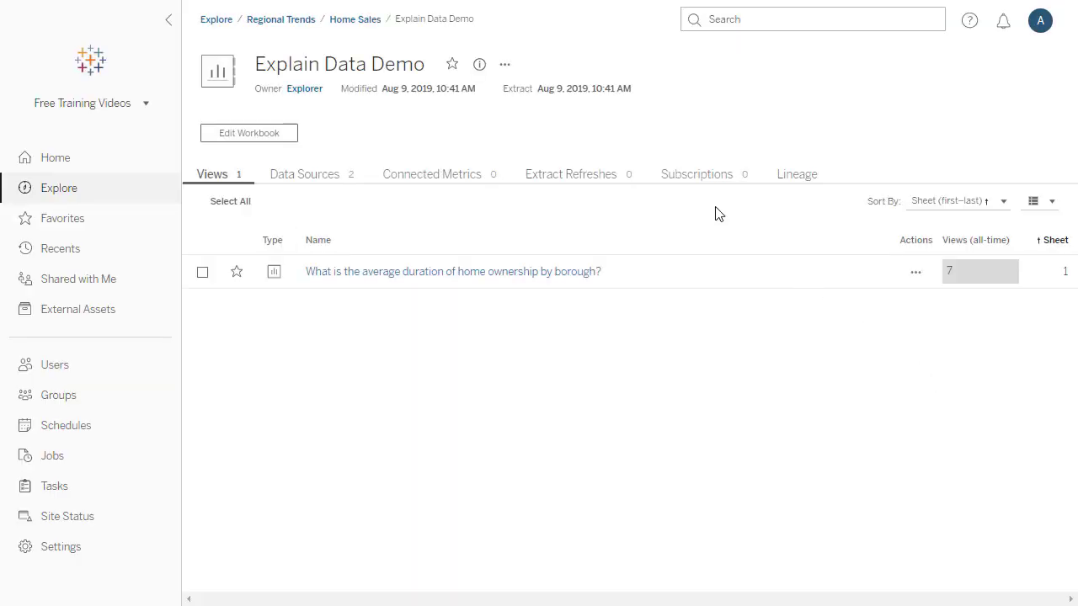
left_click(506, 67)
left_click(587, 164)
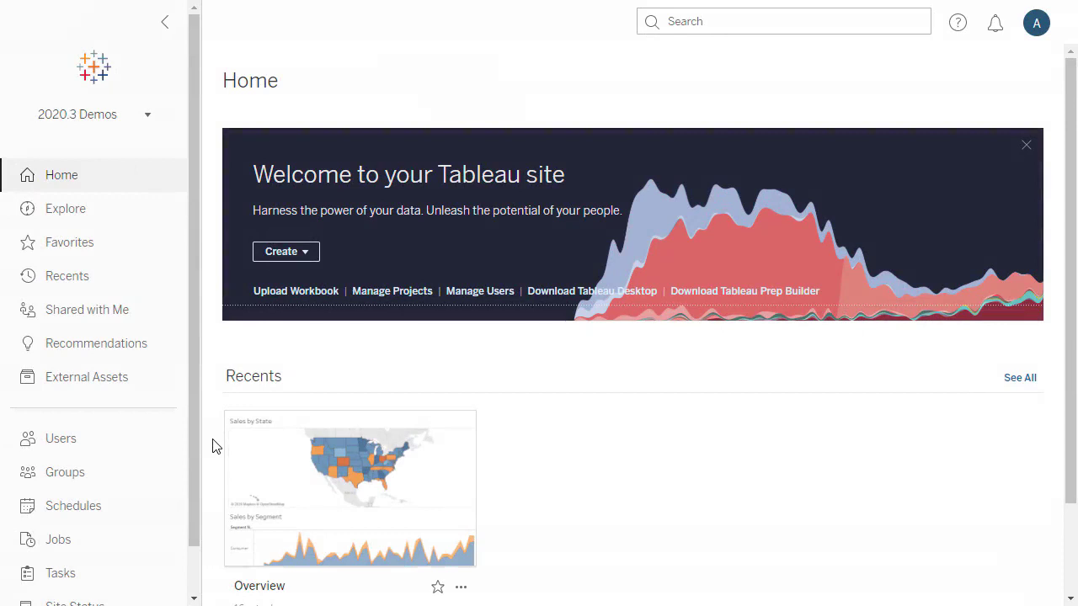
Step: Open the external asset Superstore (Snowflake Schema).xlsx and enter the tag Demo
left_click(139, 387)
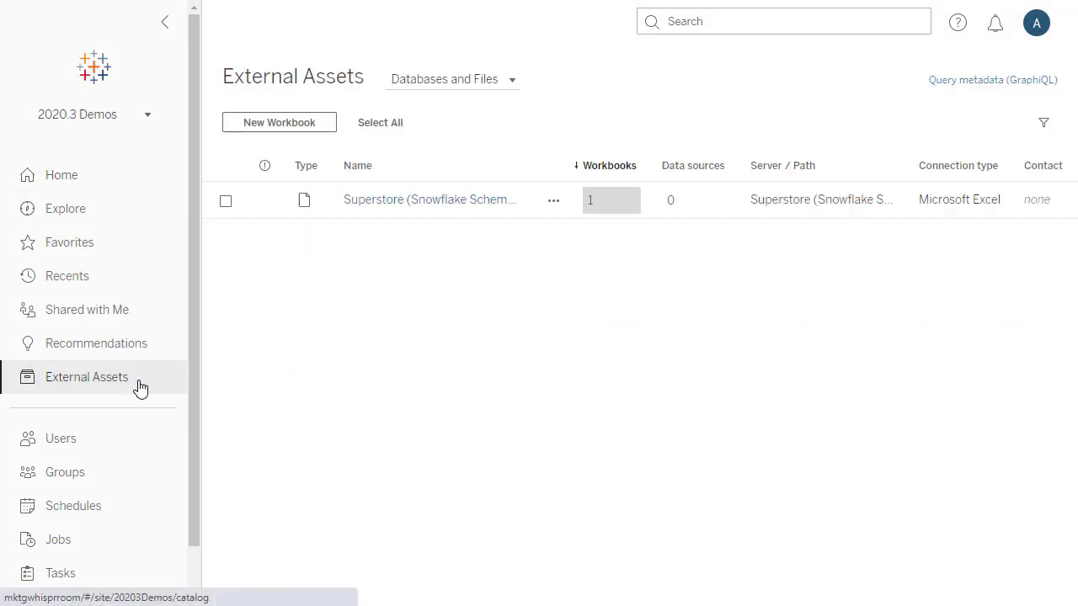
left_click(461, 208)
mouse_move(535, 224)
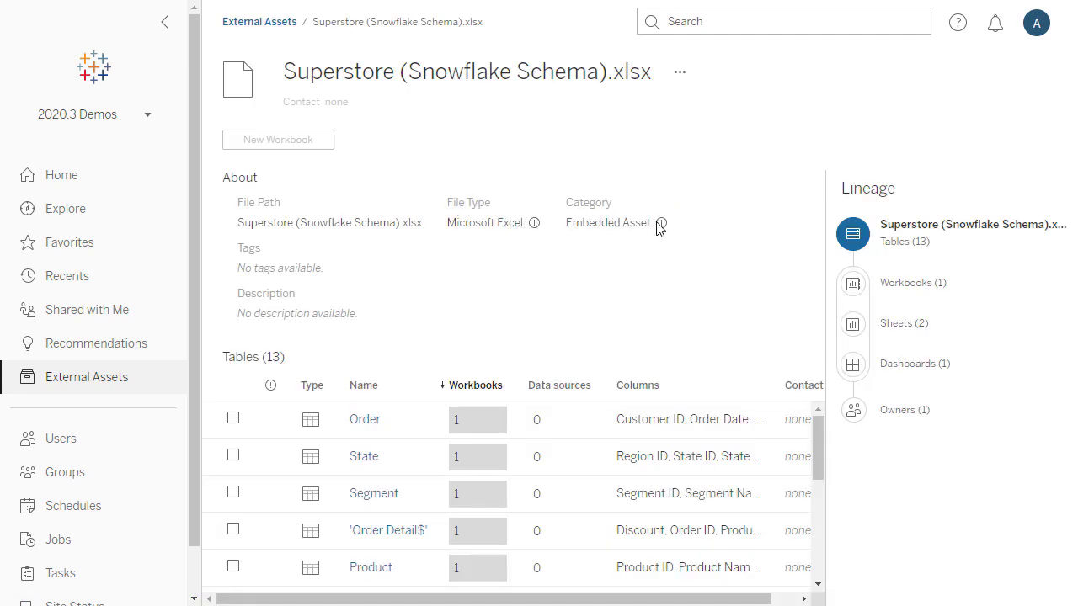
mouse_move(661, 224)
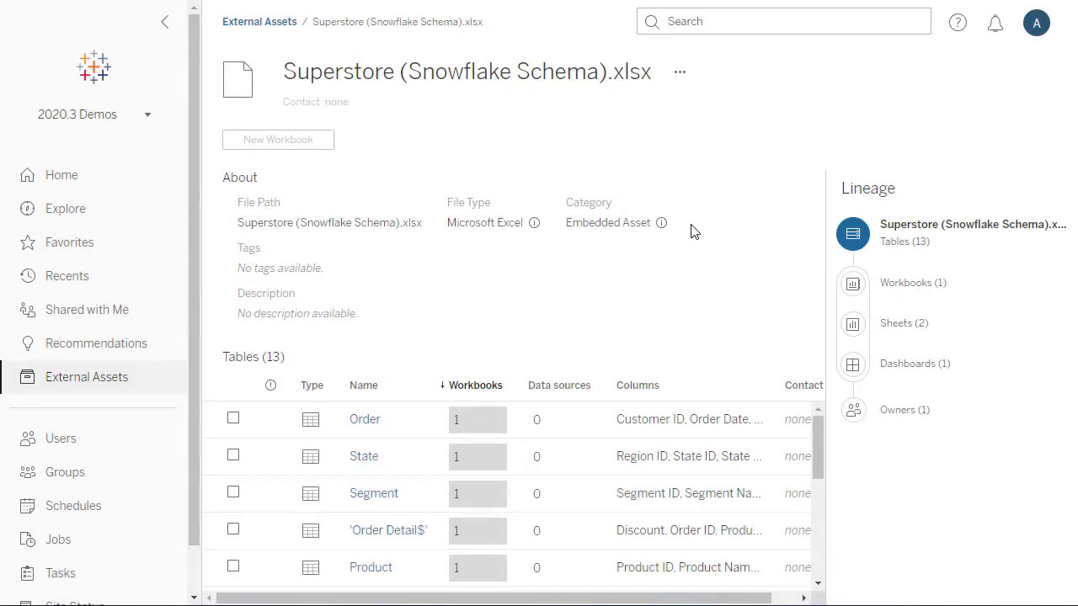
left_click(679, 74)
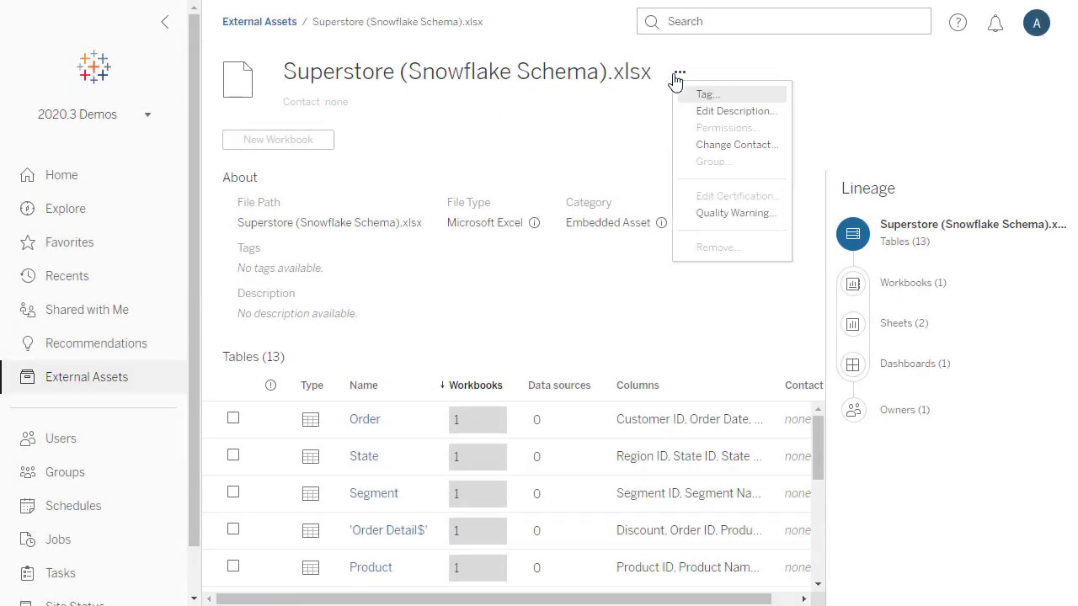
left_click(754, 97)
type("Demo")
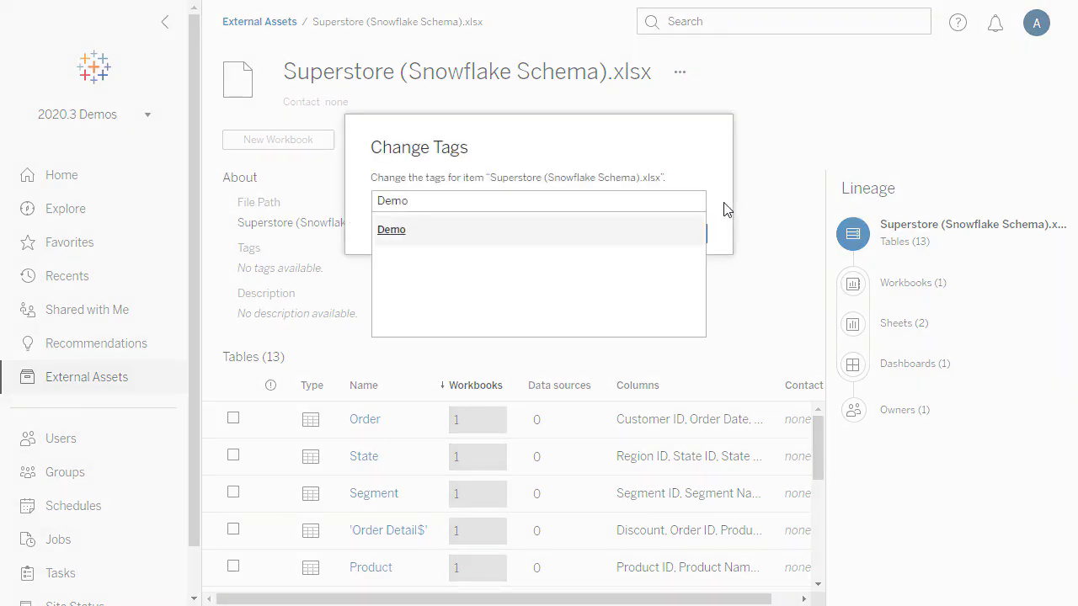